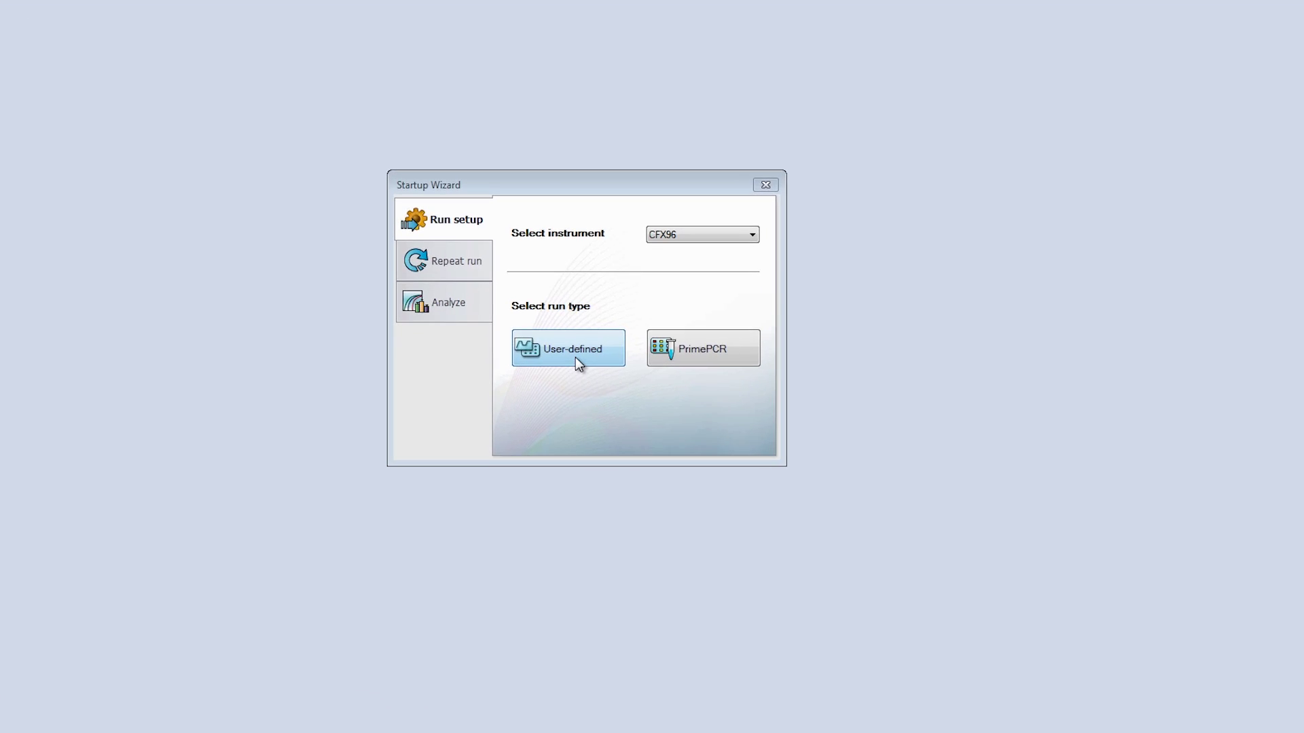
Start a user-defined run and open the default QuickPlate 96-well layout for editing
{"action": "left_click", "coordinate": [576, 357]}
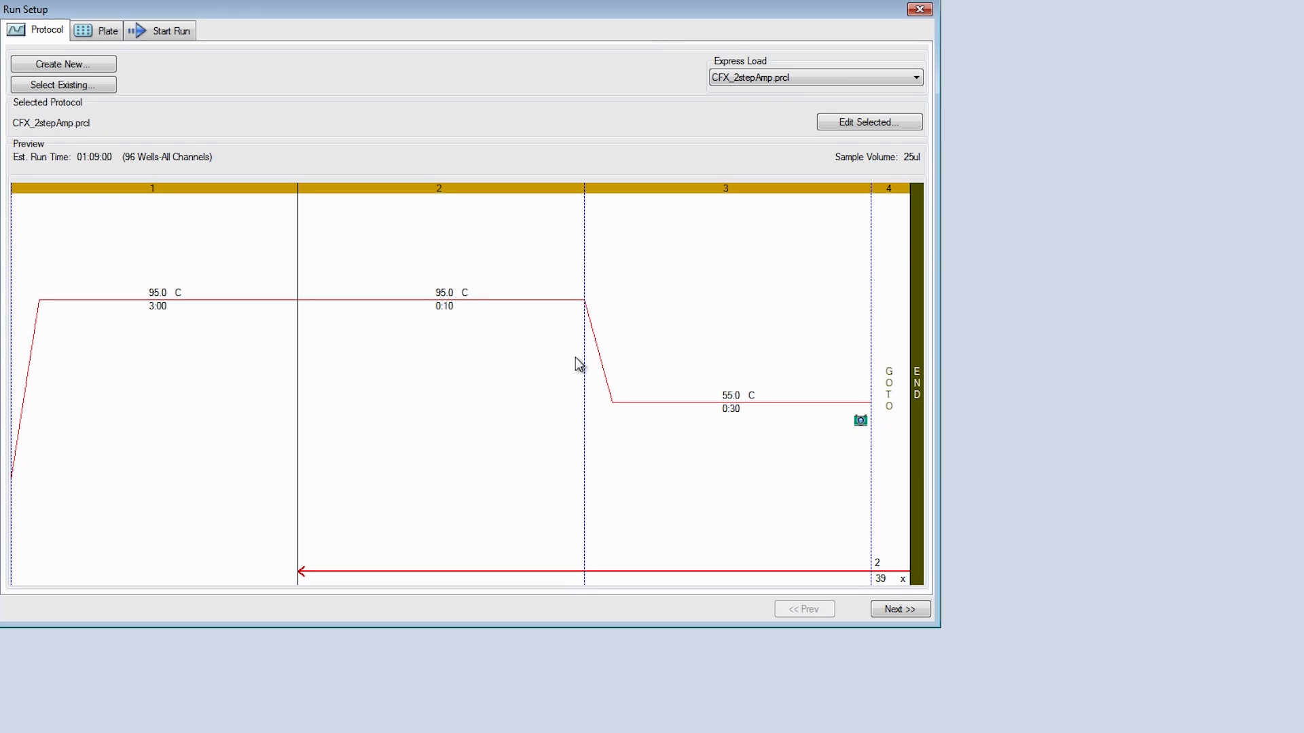
{"action": "left_click", "coordinate": [921, 608]}
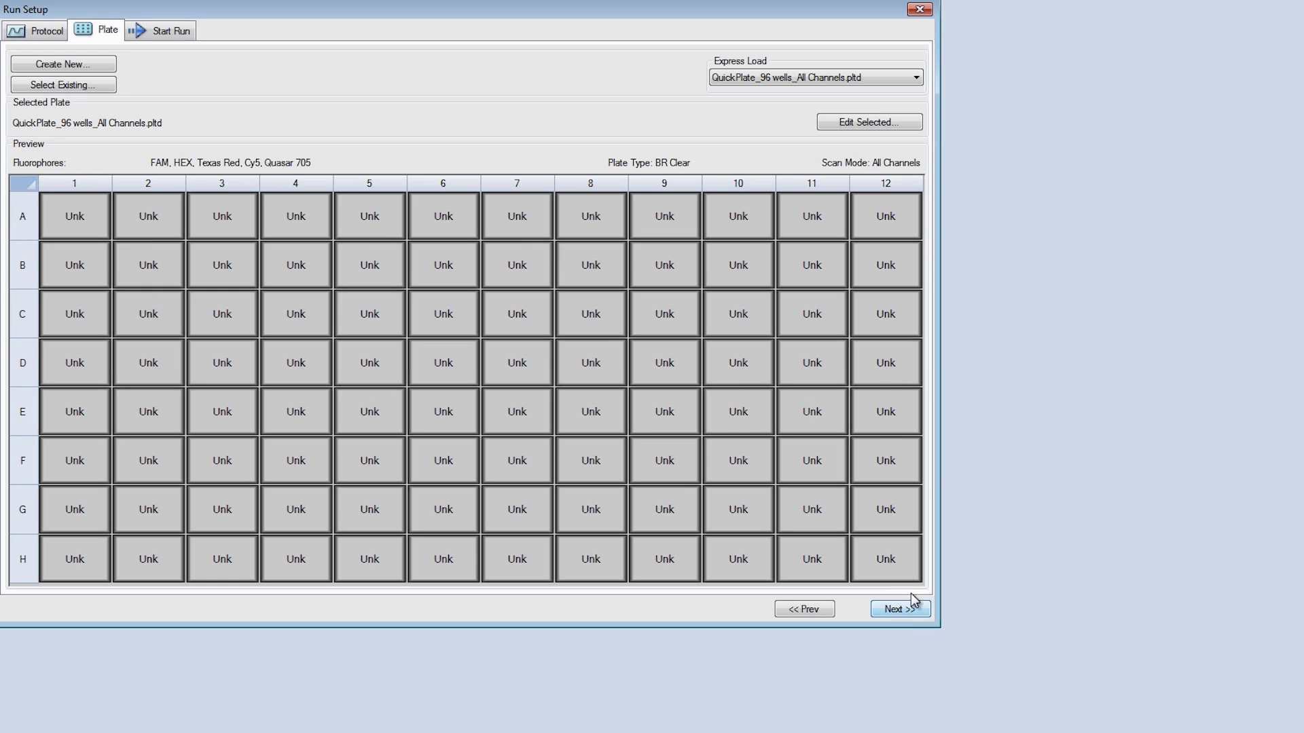
{"action": "left_click", "coordinate": [861, 125]}
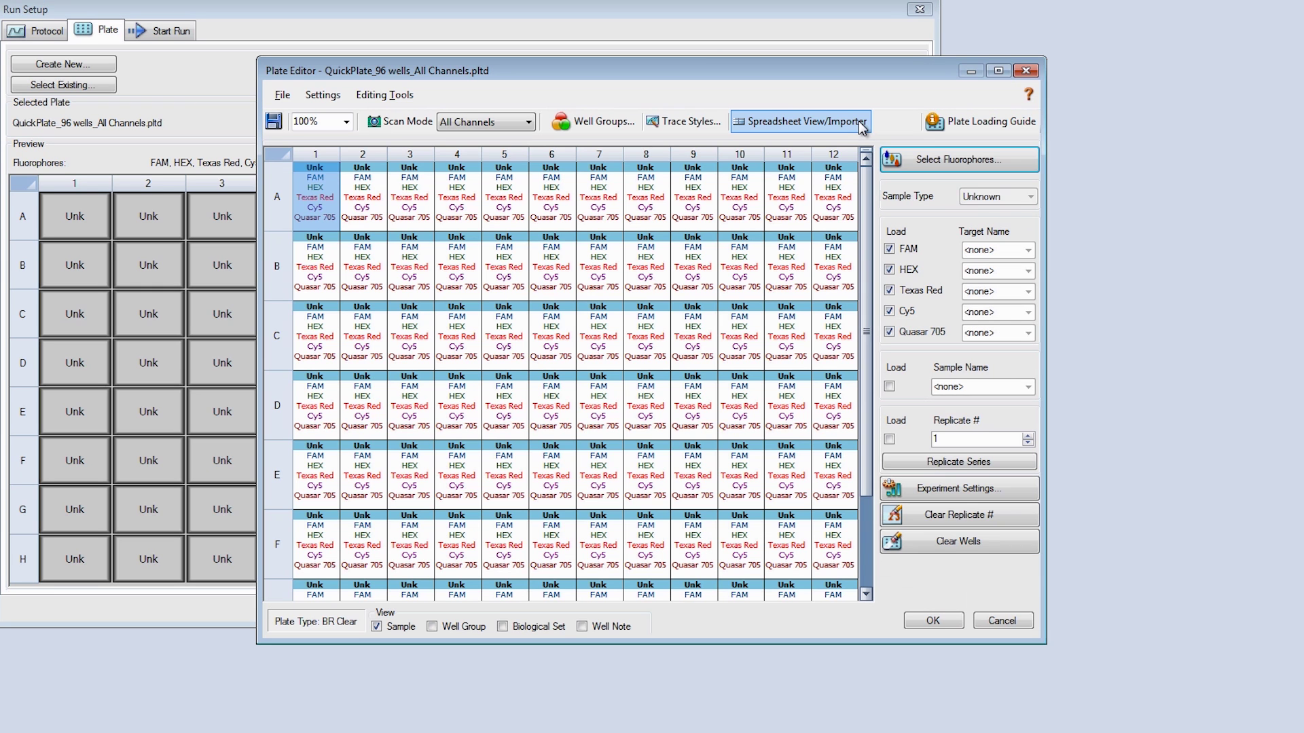
Maximize the Plate Editor window to fill the screen
{"action": "left_click", "coordinate": [998, 71]}
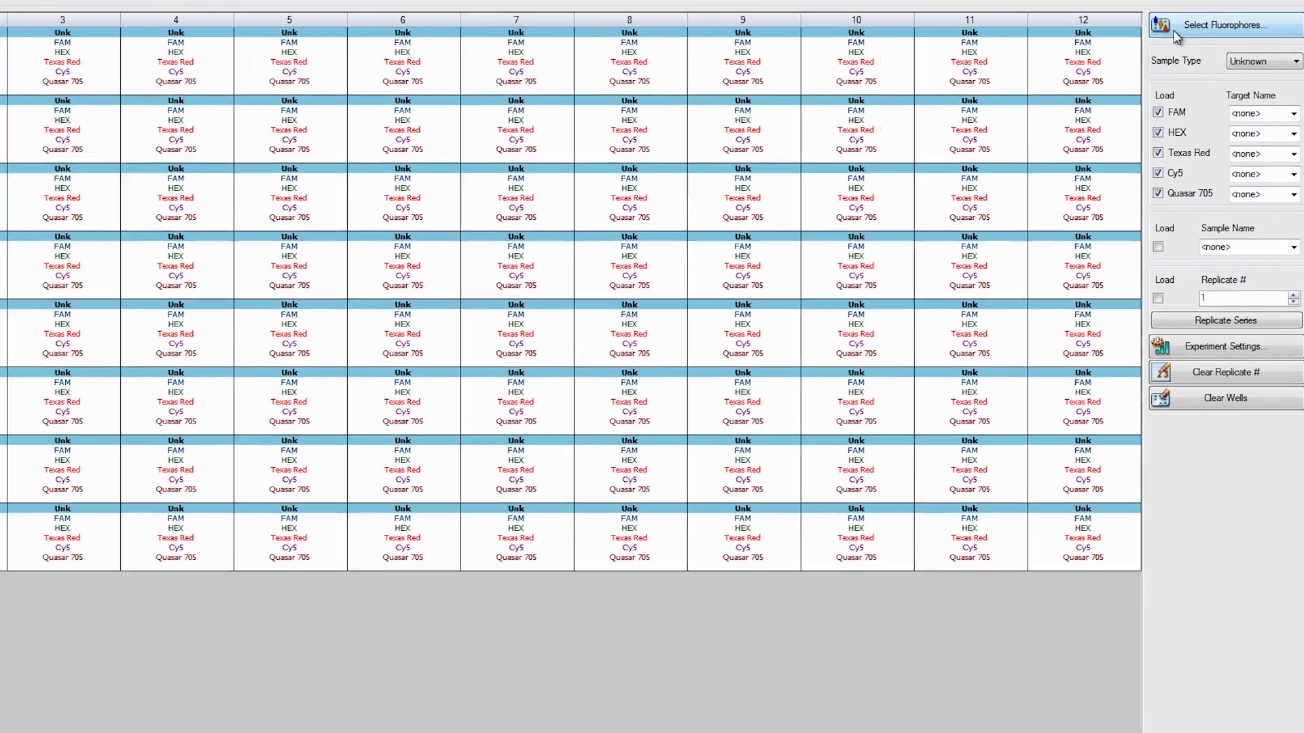
Add SYBR to the plate's list of fluorophores in use
{"action": "left_click", "coordinate": [1192, 84]}
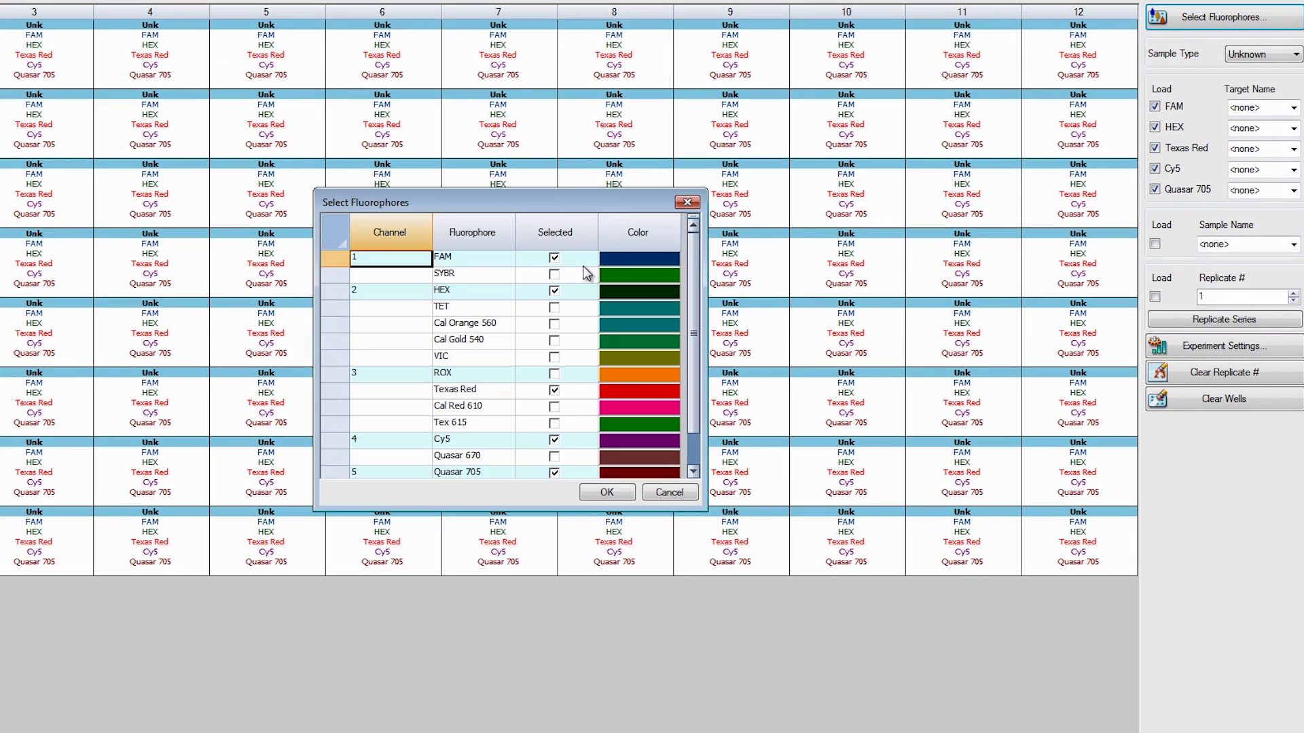
{"action": "left_click", "coordinate": [554, 274]}
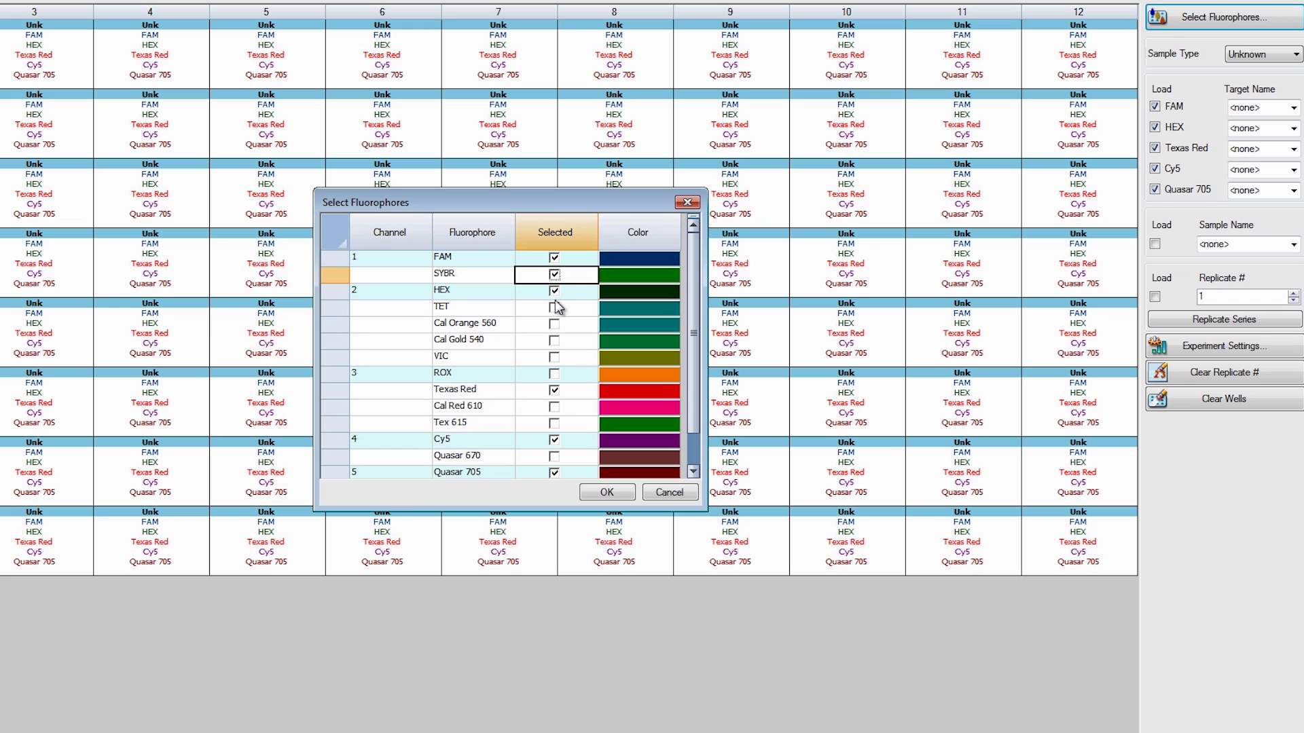
{"action": "left_click", "coordinate": [607, 491]}
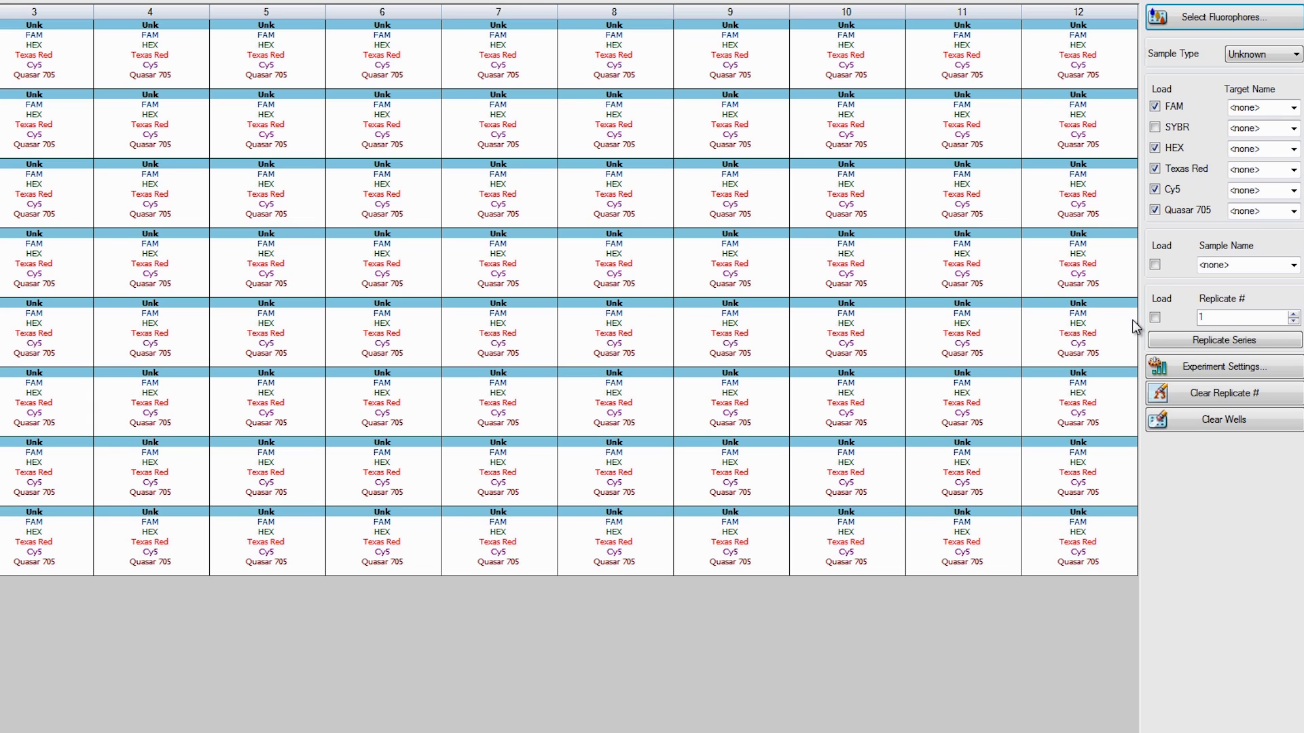
Load only SYBR in all 96 wells, removing FAM, HEX, Texas Red, Cy5 and Quasar 705
{"action": "left_click_drag", "start_coordinate": [1082, 541], "coordinate": [10, 51]}
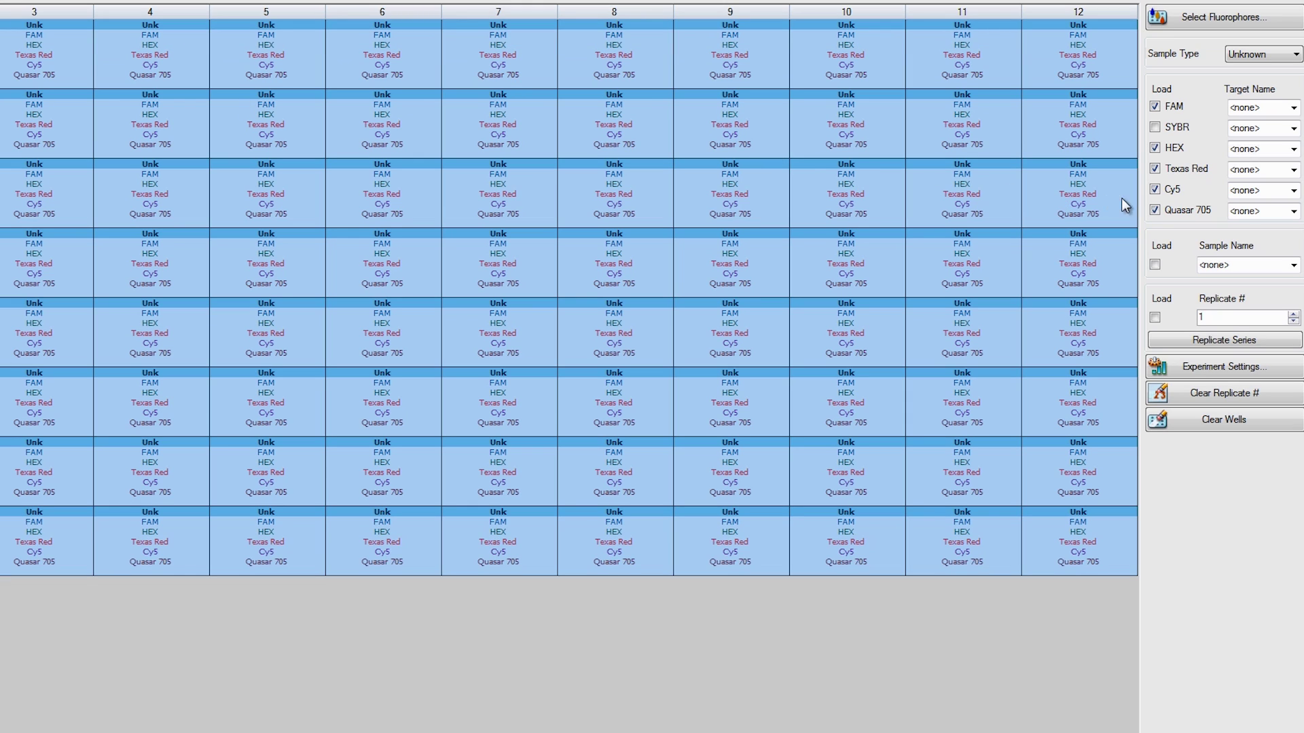
{"action": "left_click", "coordinate": [1154, 210]}
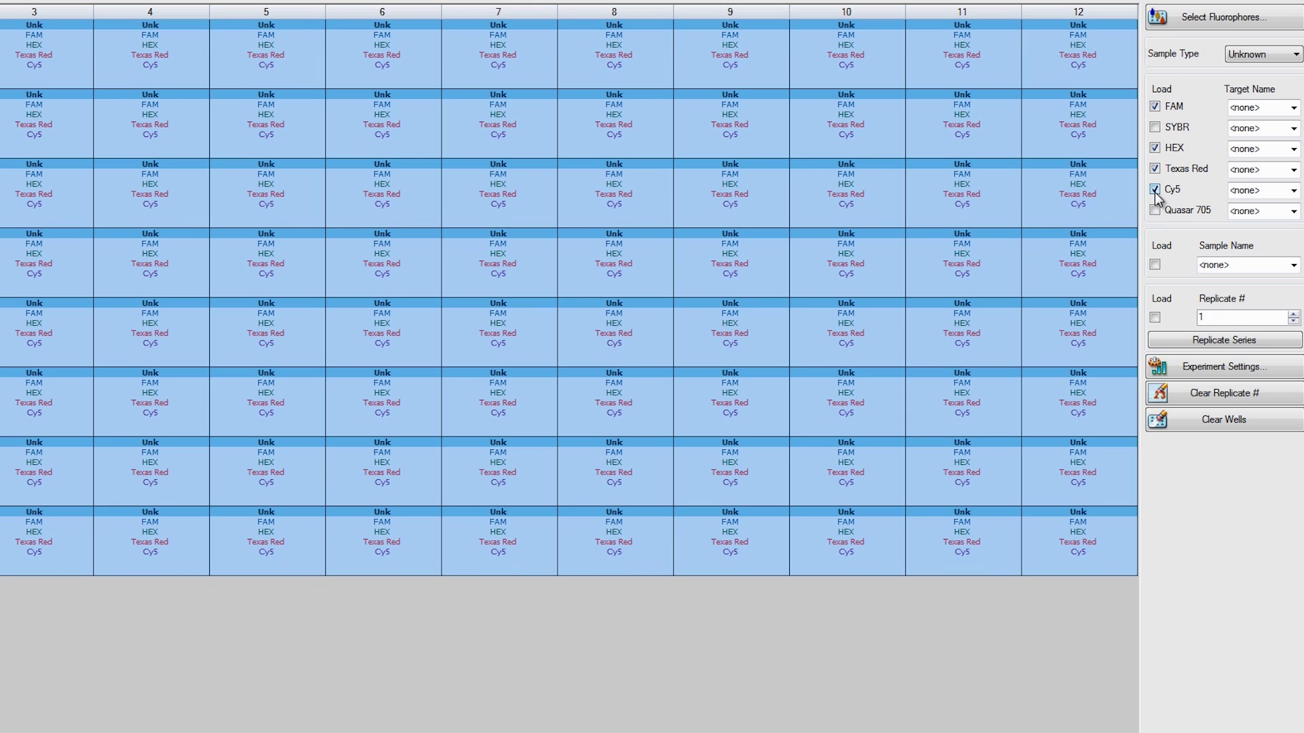
{"action": "left_click", "coordinate": [1154, 189]}
{"action": "left_click", "coordinate": [1155, 169]}
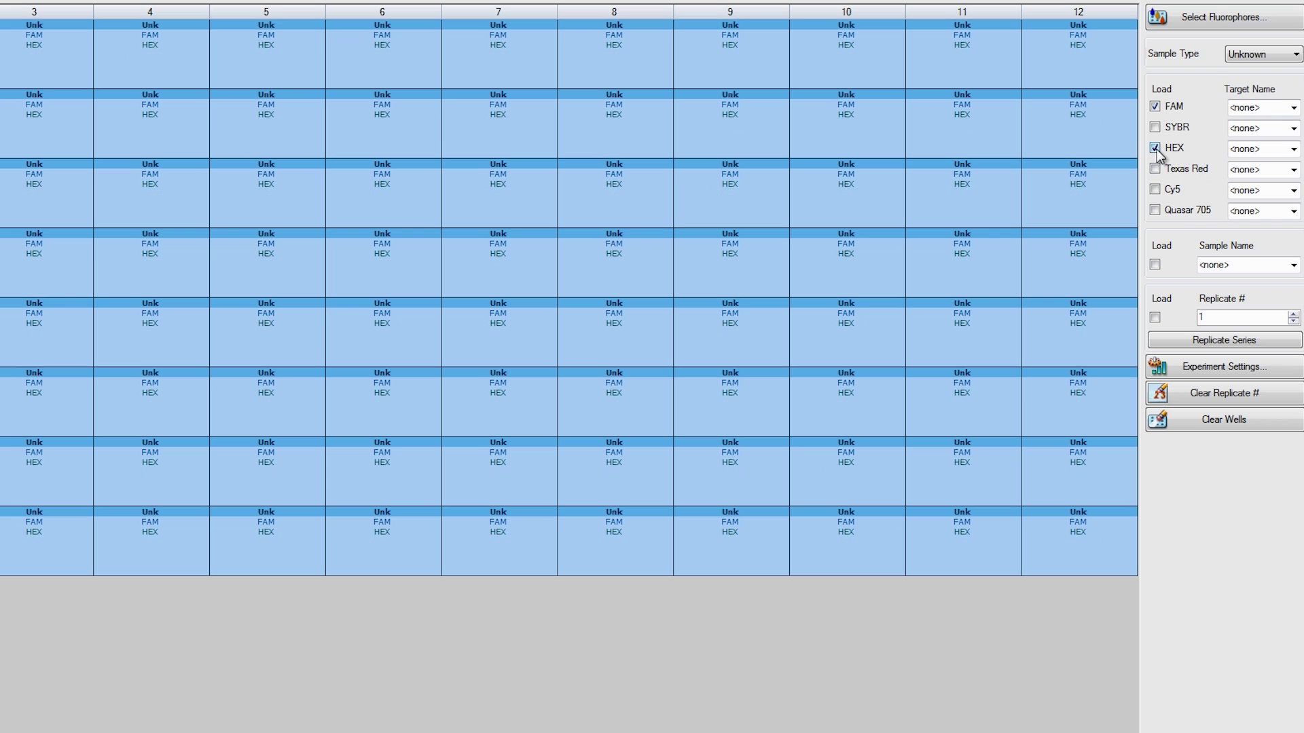
{"action": "left_click", "coordinate": [1154, 148]}
{"action": "left_click", "coordinate": [1155, 107]}
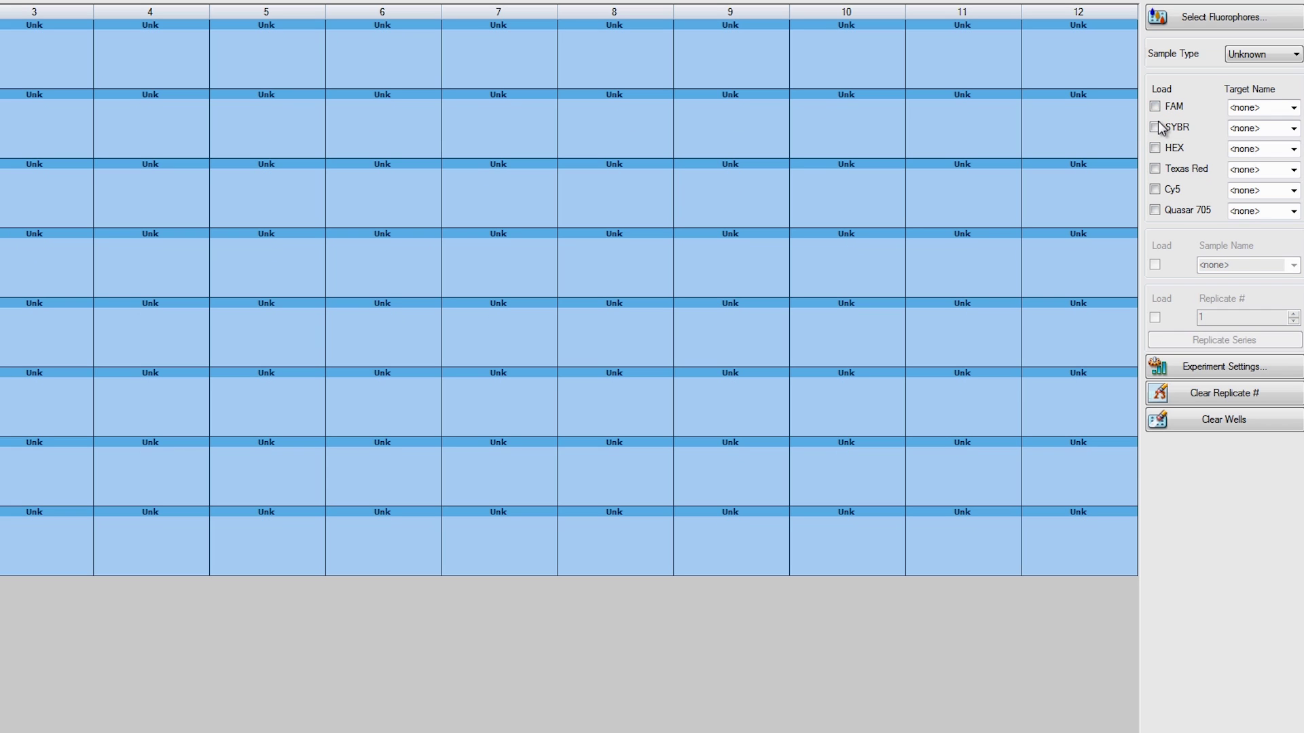
{"action": "left_click", "coordinate": [1155, 127]}
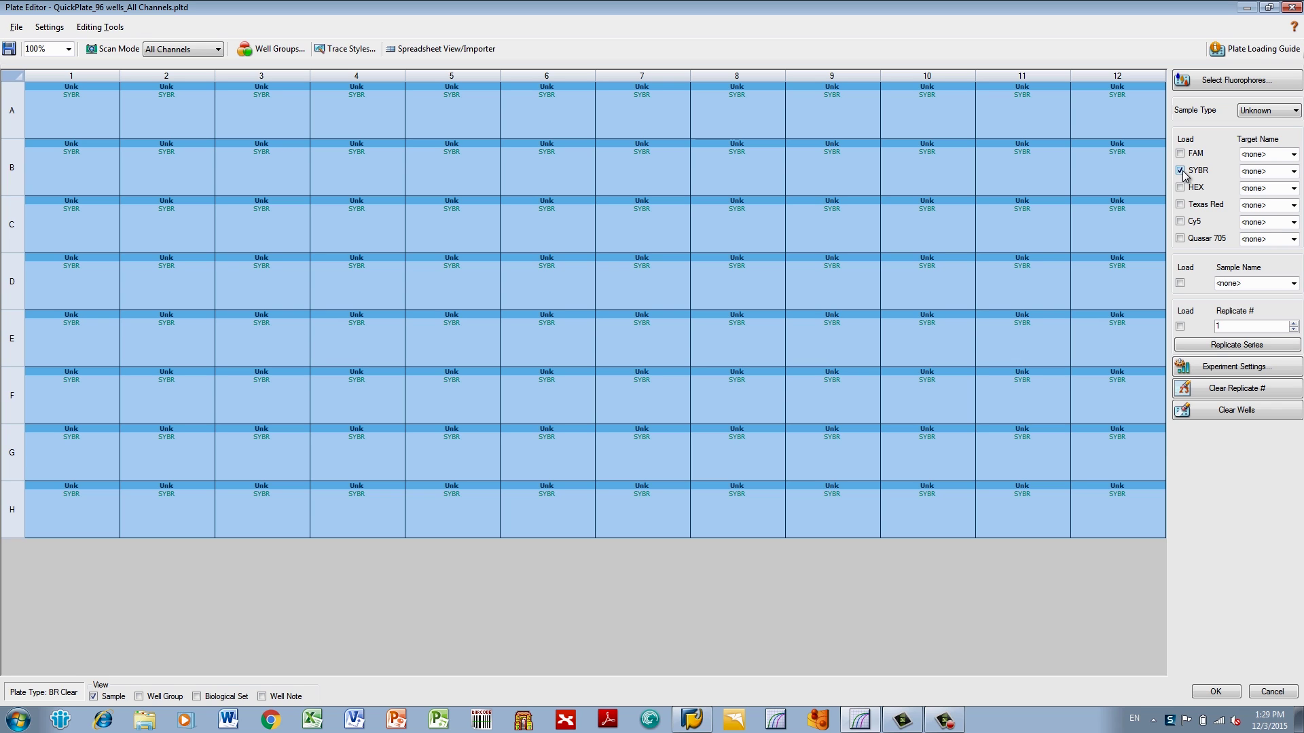
Assign SYBR target EGFR to the wells from A1 through column 6
{"action": "left_click", "coordinate": [109, 114]}
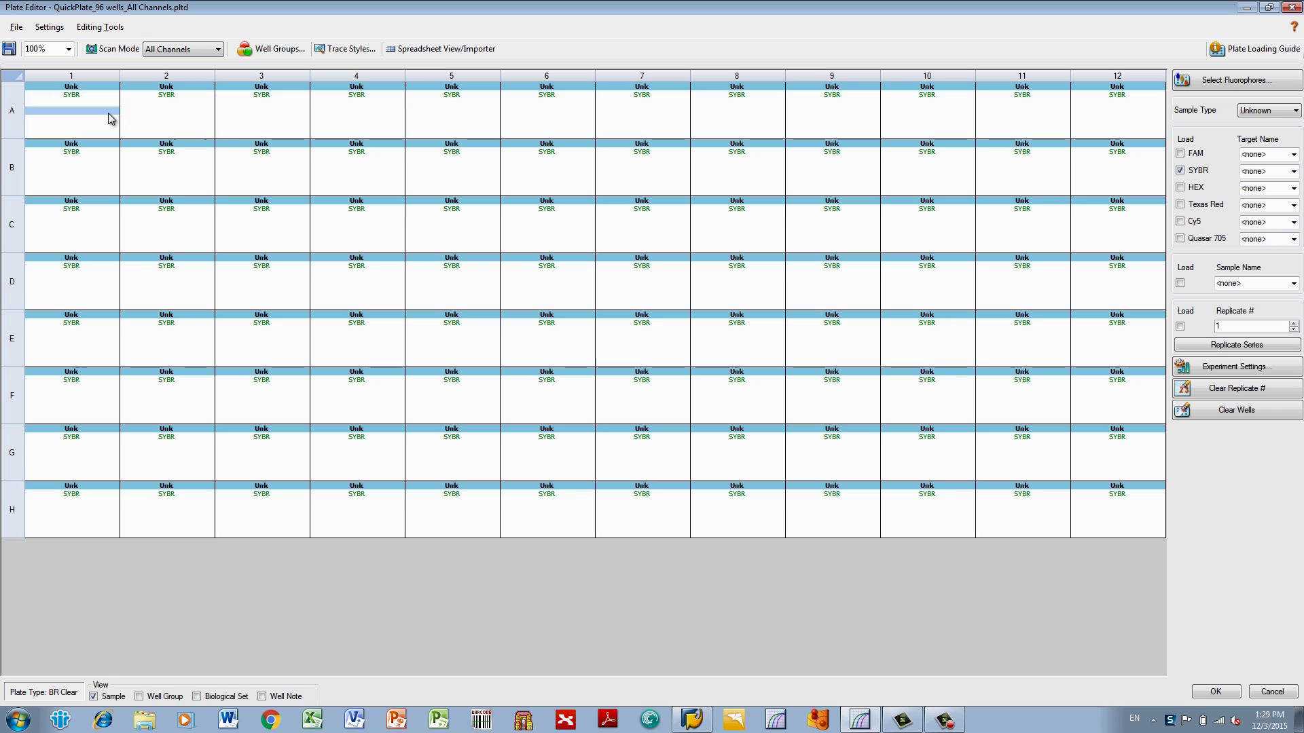
{"action": "left_click_drag", "start_coordinate": [116, 110], "coordinate": [552, 509]}
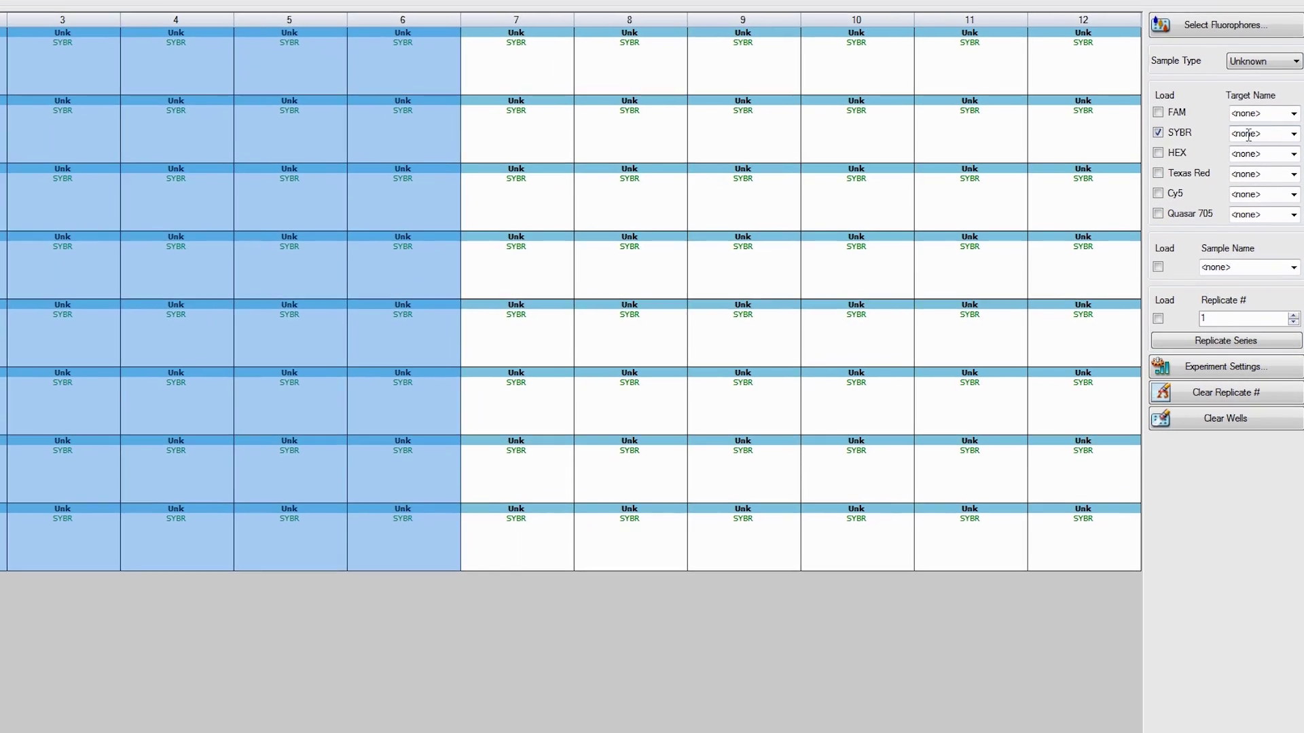
{"action": "left_click", "coordinate": [1248, 134]}
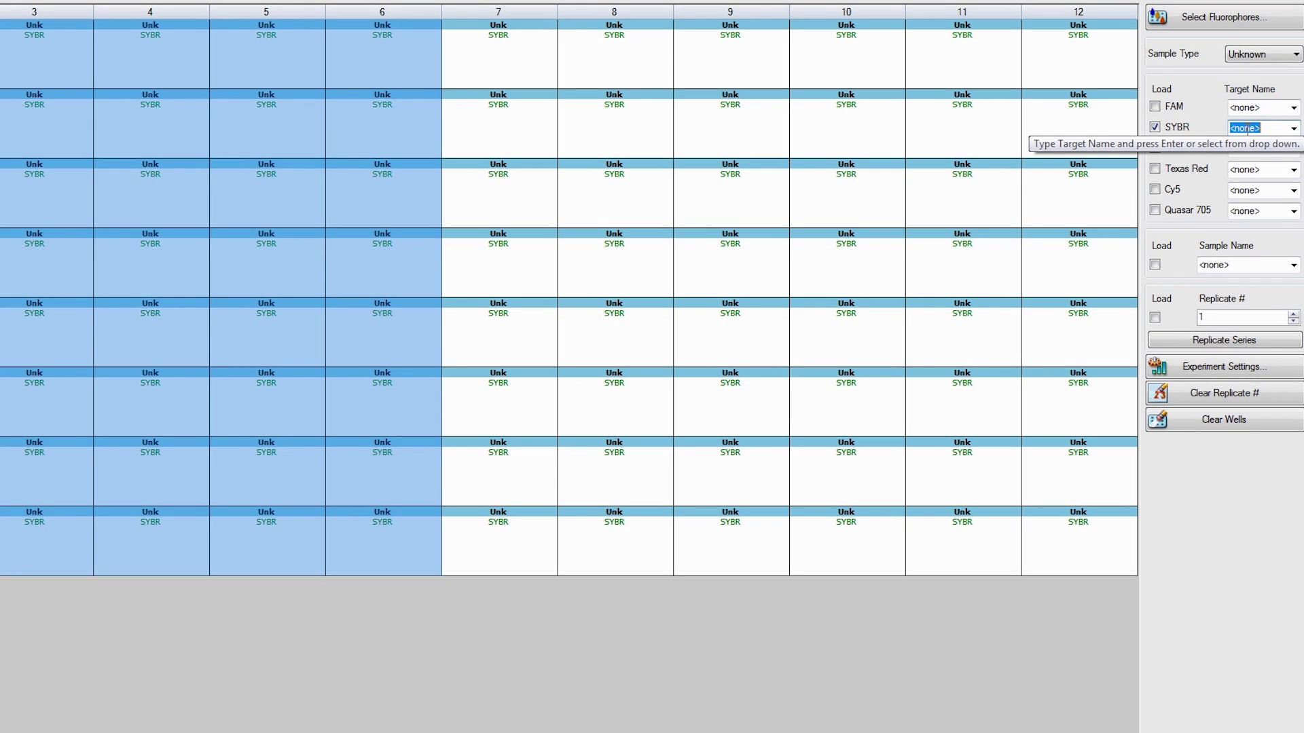
{"action": "type", "text": "EGFR"}
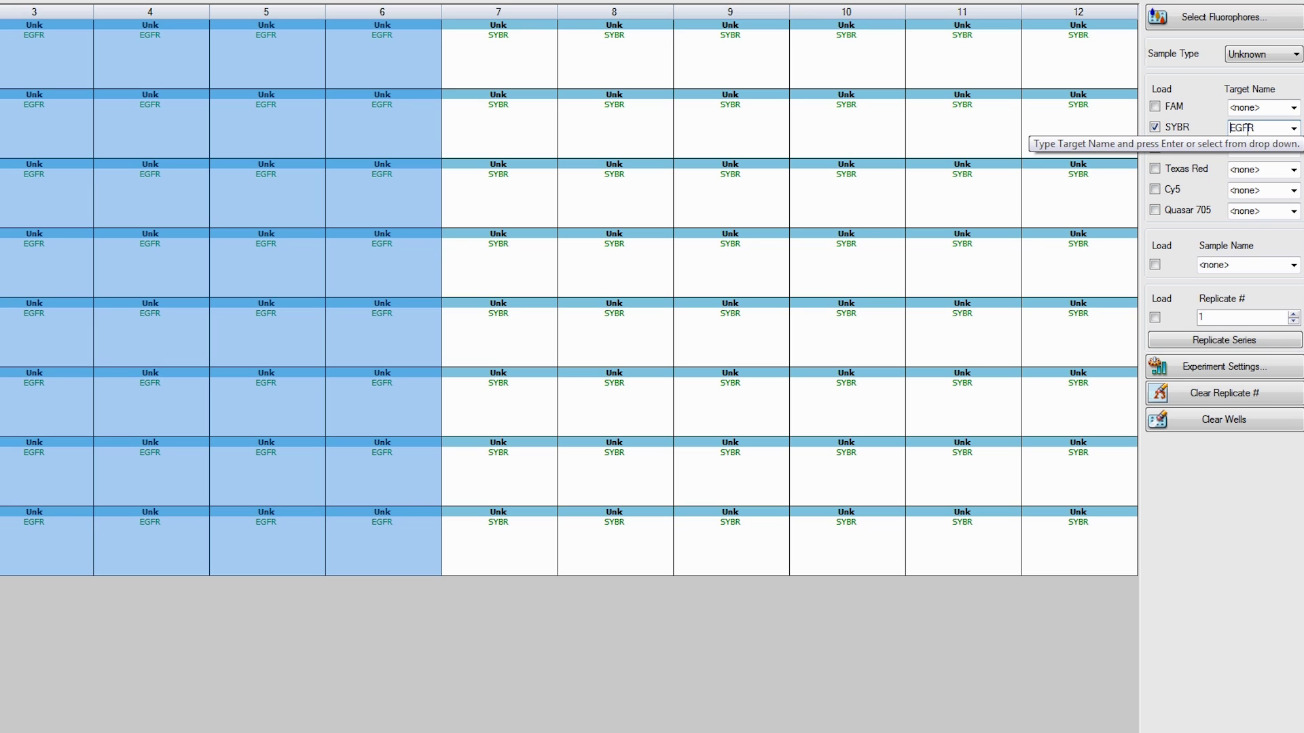
{"action": "key", "text": "Return"}
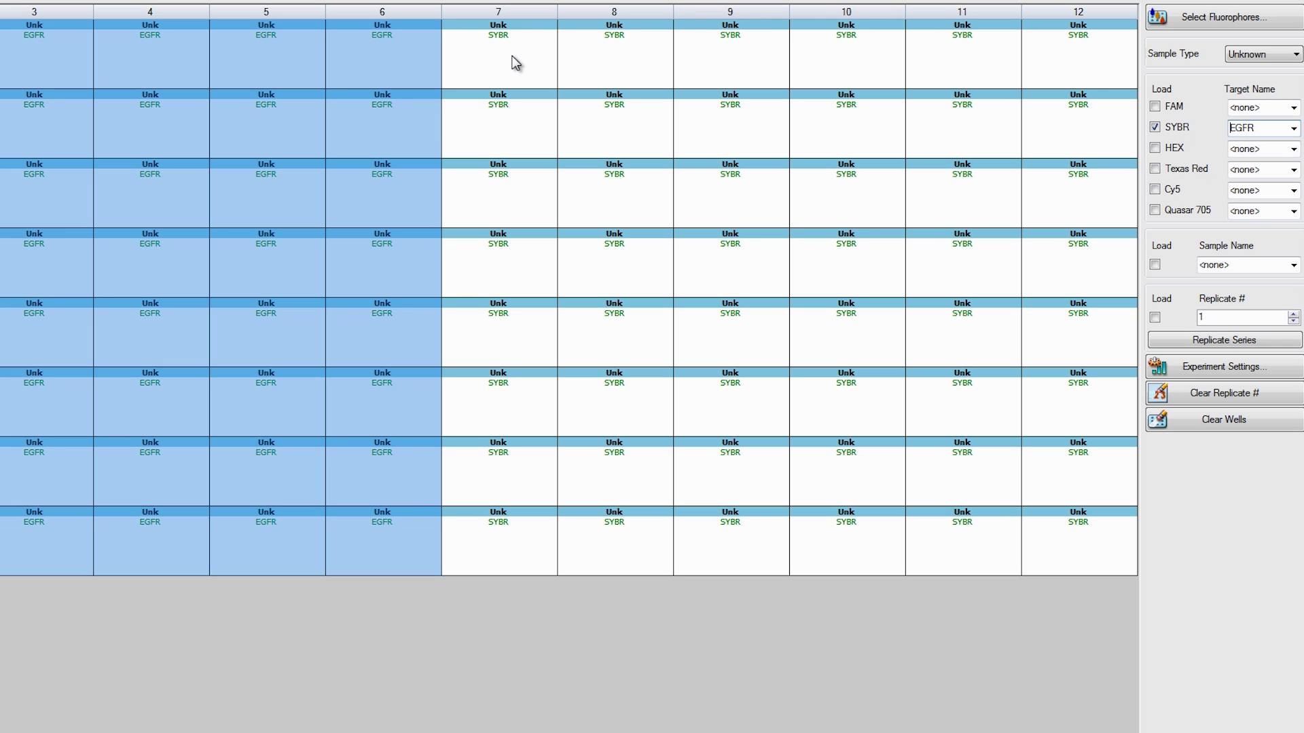
Assign SYBR target VEGF to the wells in columns 7–10
{"action": "left_click_drag", "start_coordinate": [513, 57], "coordinate": [826, 538]}
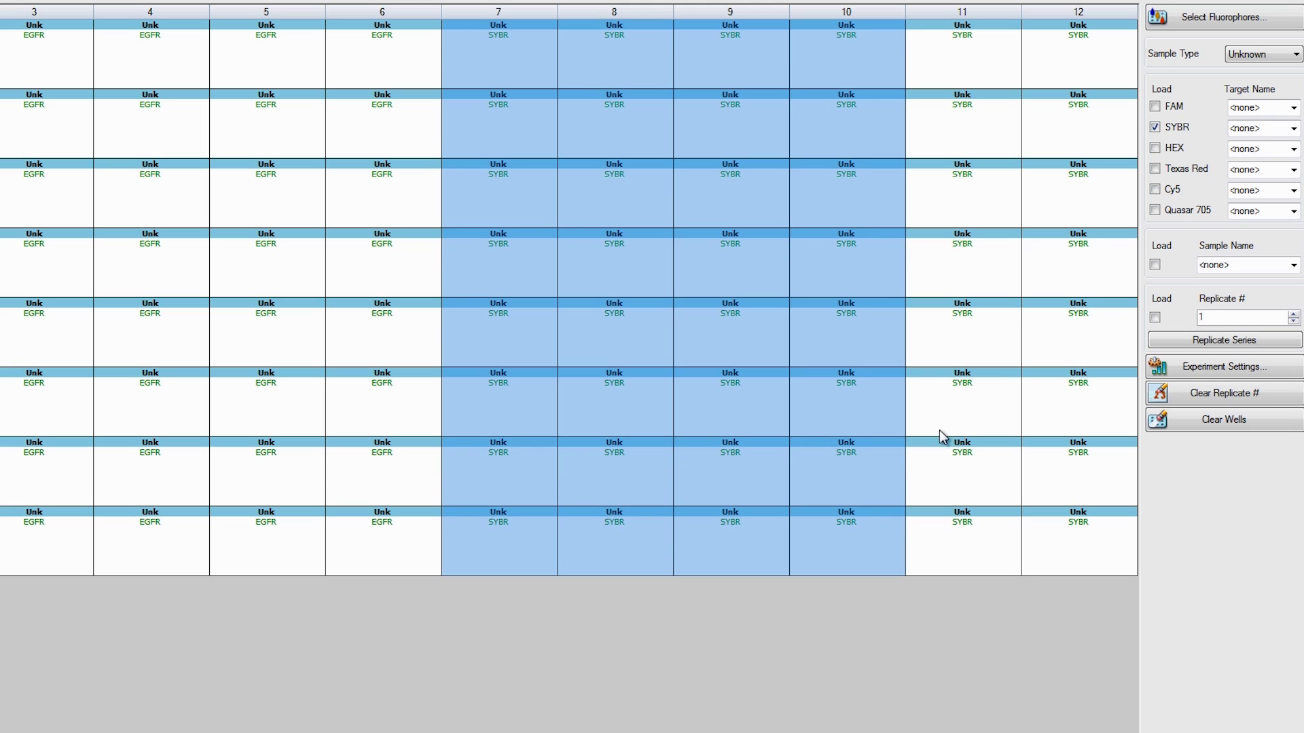
{"action": "left_click", "coordinate": [1249, 128]}
{"action": "type", "text": "VEGF"}
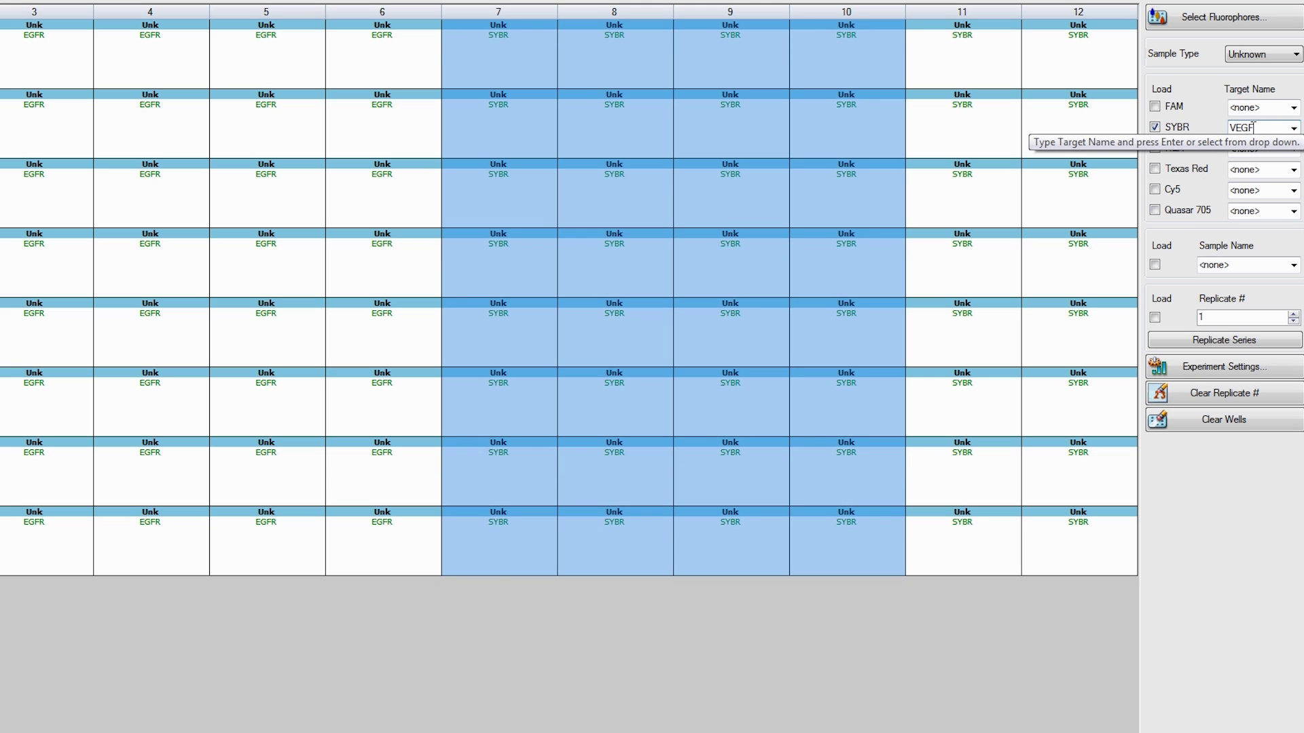
{"action": "key", "text": "Return"}
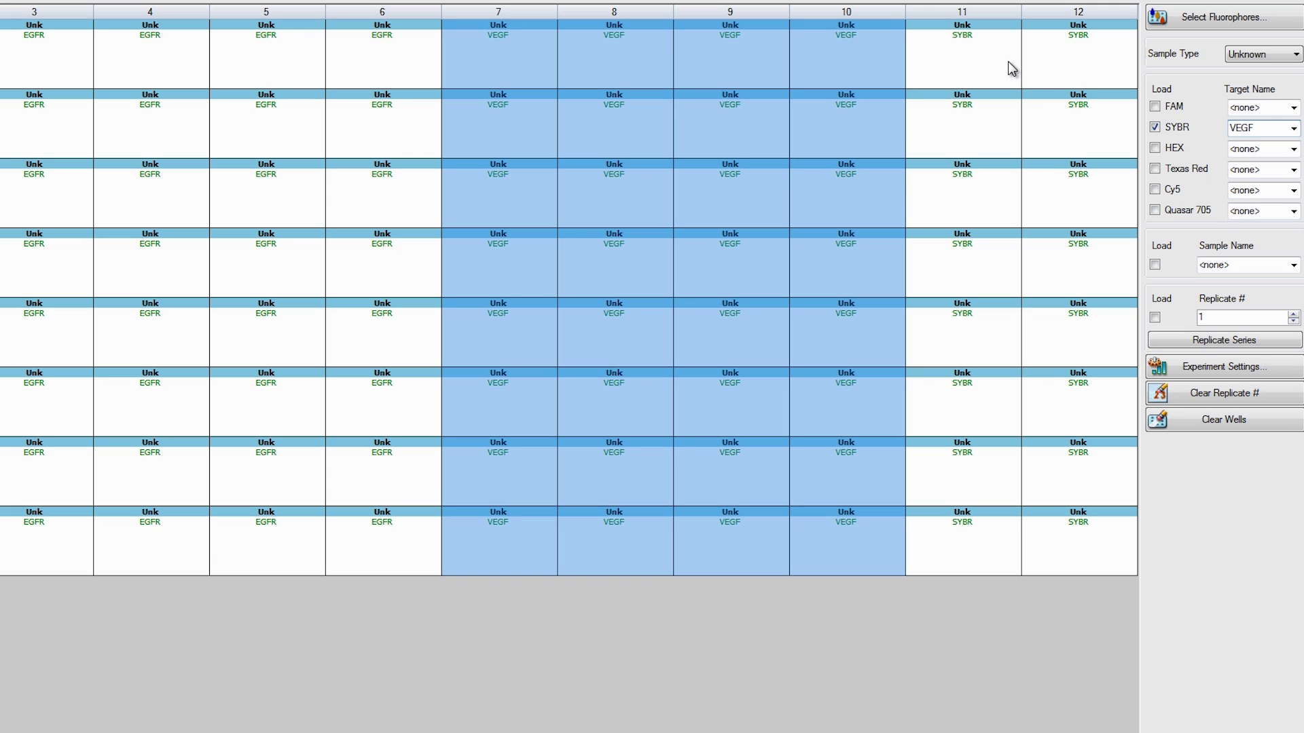
{"action": "left_click_drag", "start_coordinate": [1010, 63], "coordinate": [1045, 415]}
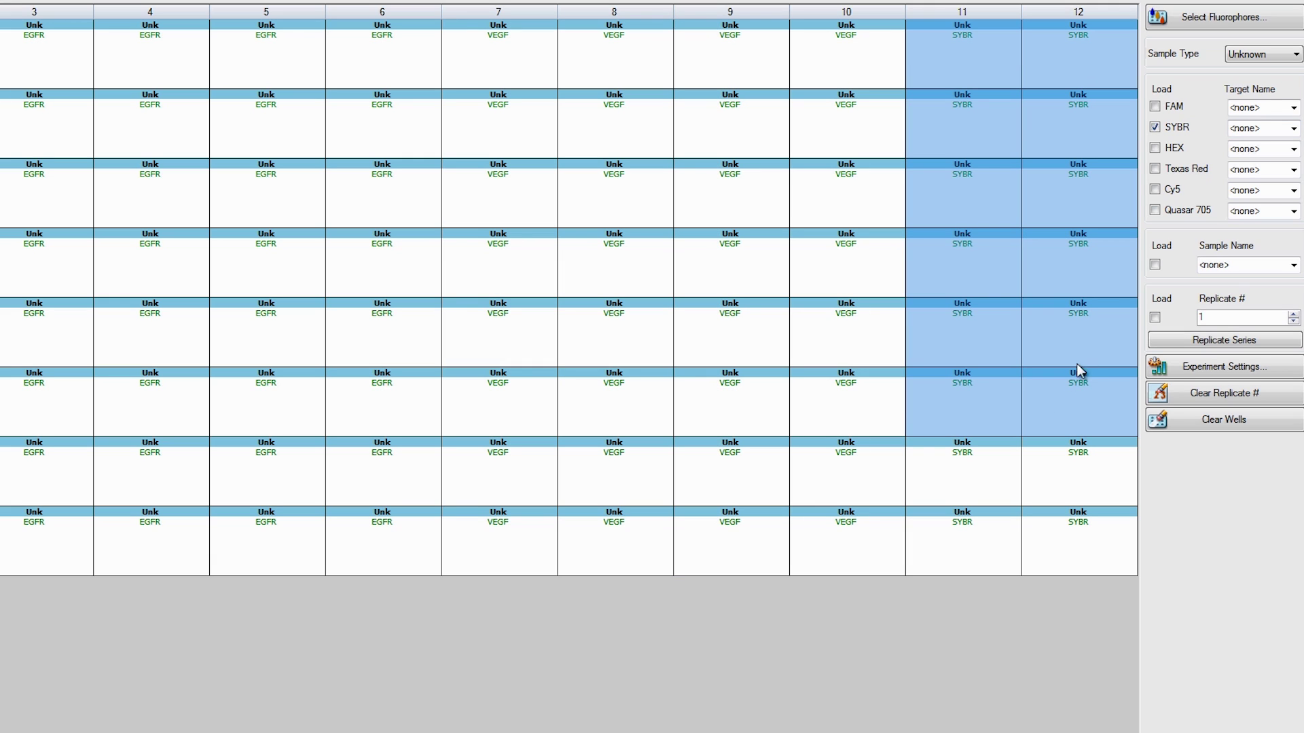
Make wells A–F of columns 11–12 standards, with Actin in rows A–C and GAPDH in D–F
{"action": "left_click", "coordinate": [1263, 54]}
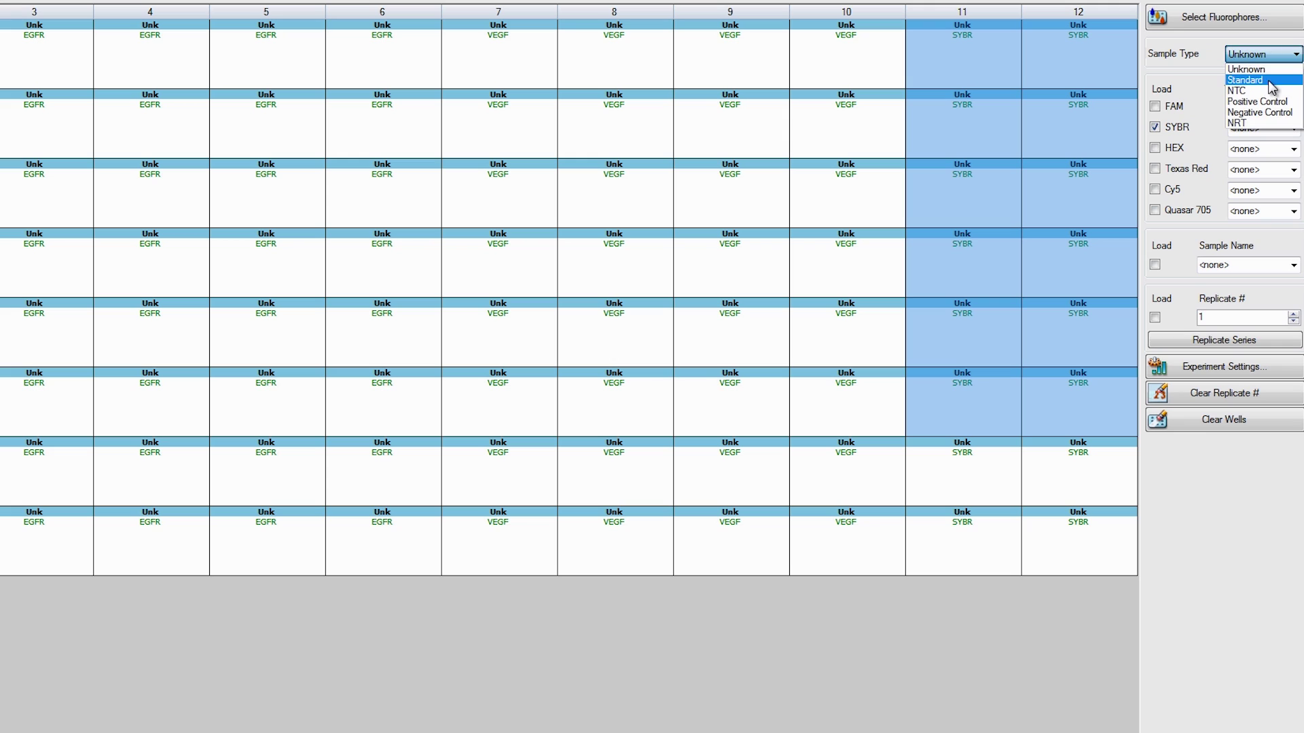
{"action": "left_click", "coordinate": [1270, 81]}
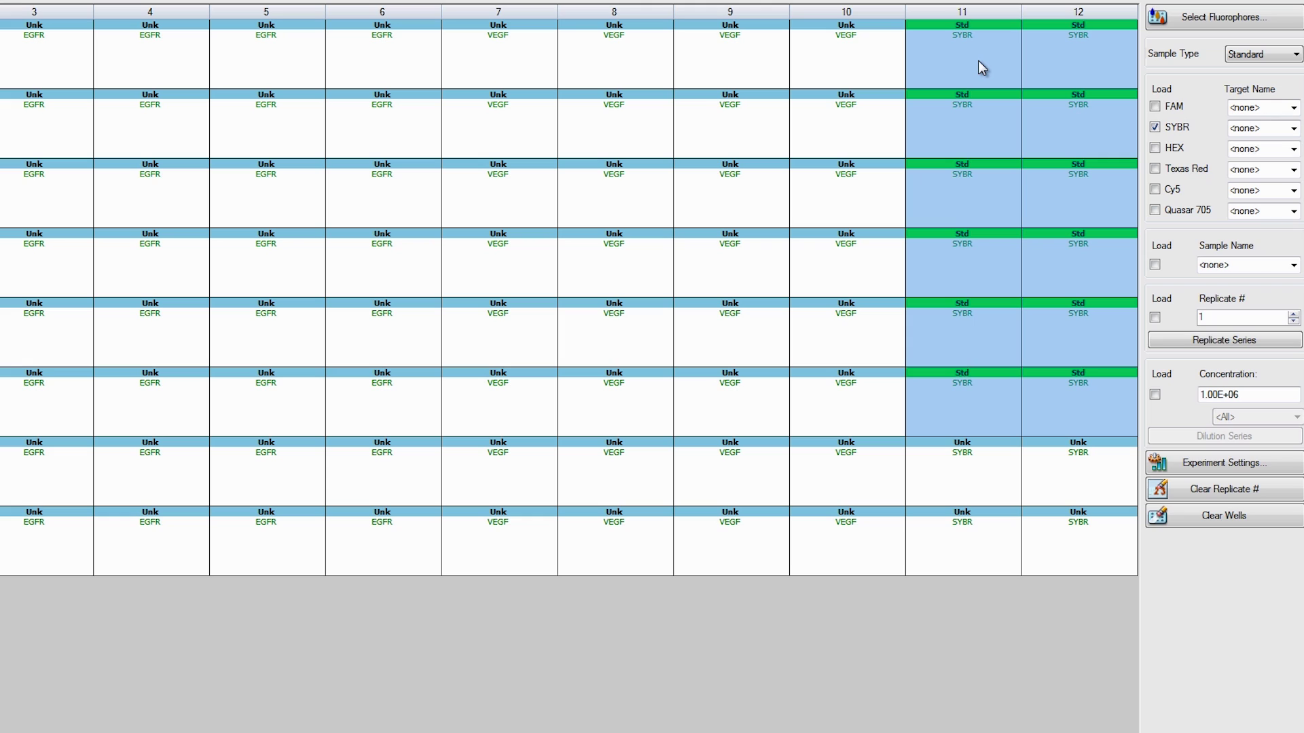
{"action": "left_click_drag", "start_coordinate": [978, 63], "coordinate": [1053, 197]}
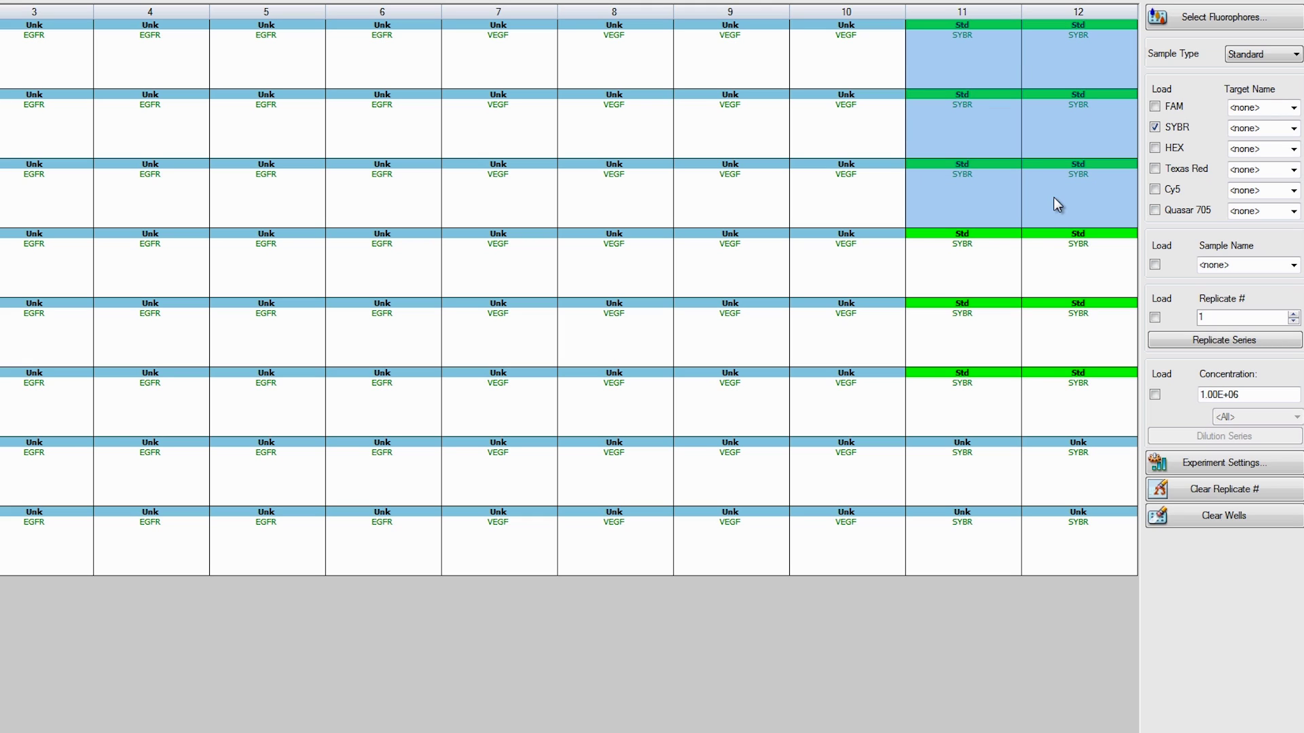
{"action": "left_click", "coordinate": [1293, 128]}
{"action": "left_click", "coordinate": [1292, 143]}
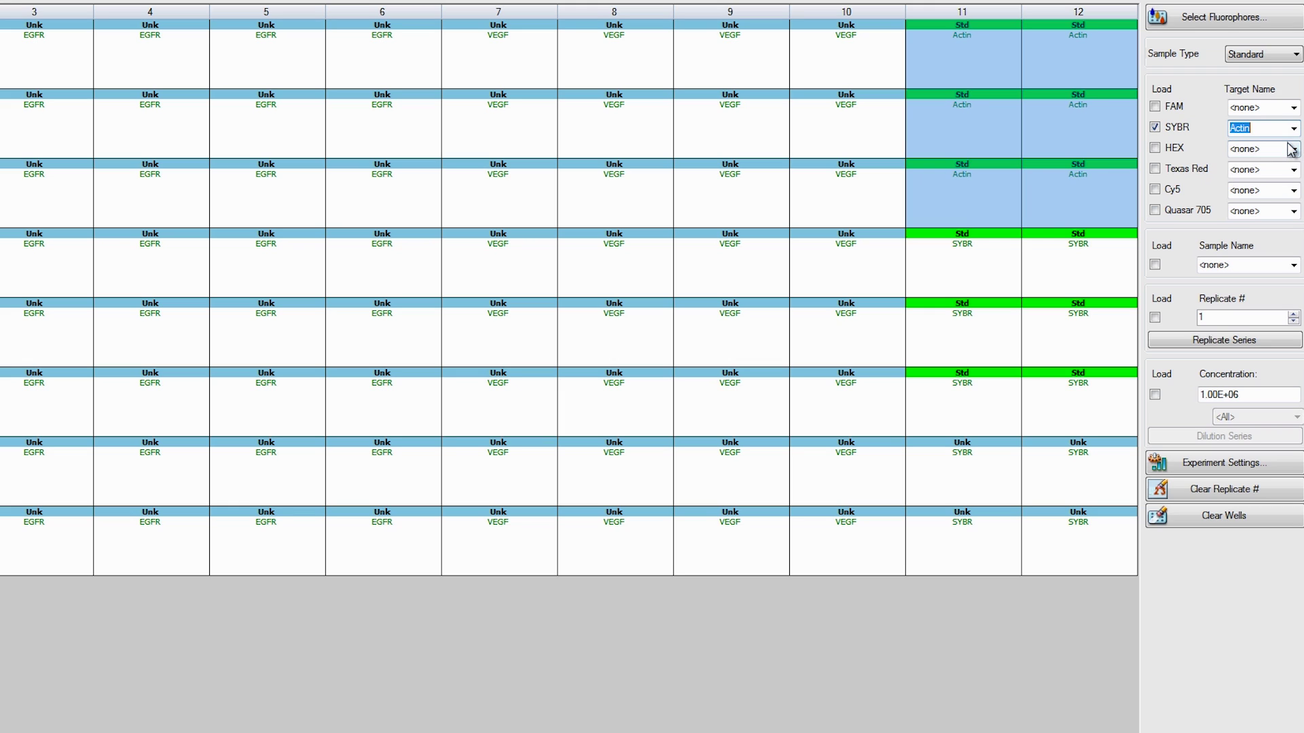
{"action": "left_click_drag", "start_coordinate": [975, 259], "coordinate": [1070, 406]}
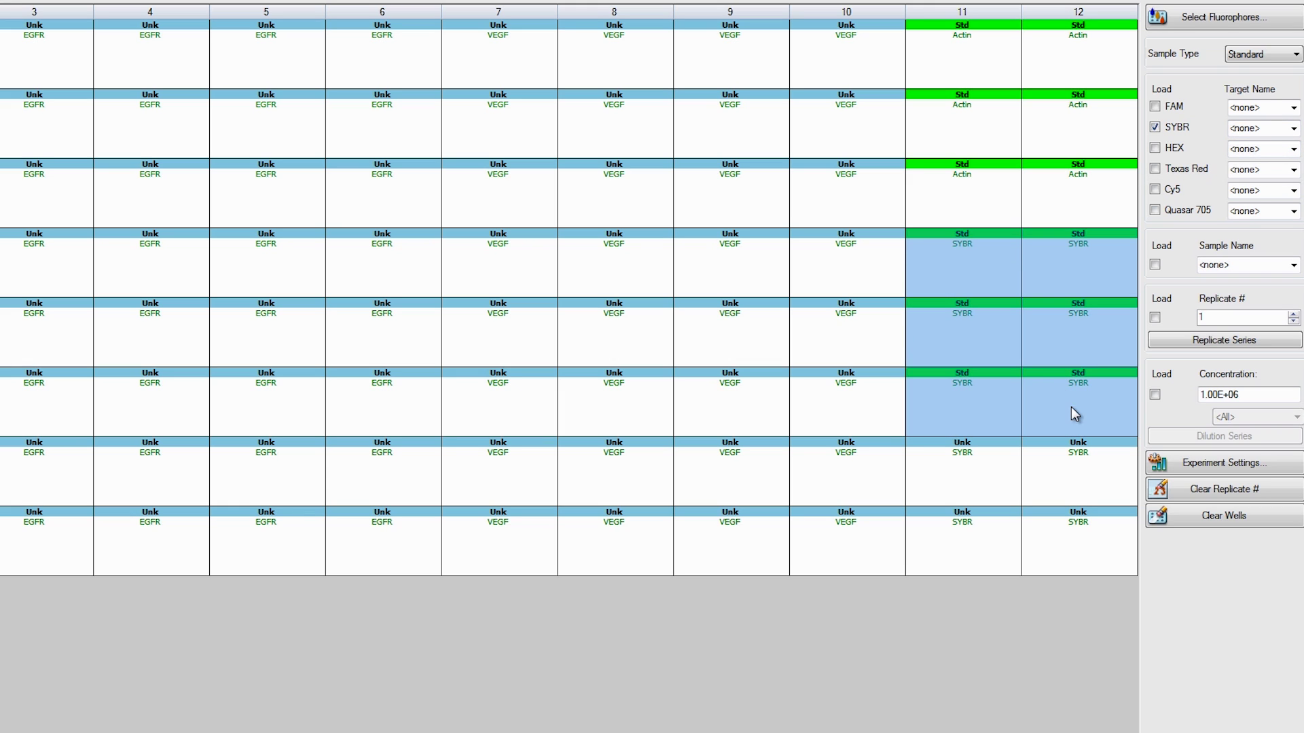
{"action": "left_click", "coordinate": [1294, 131]}
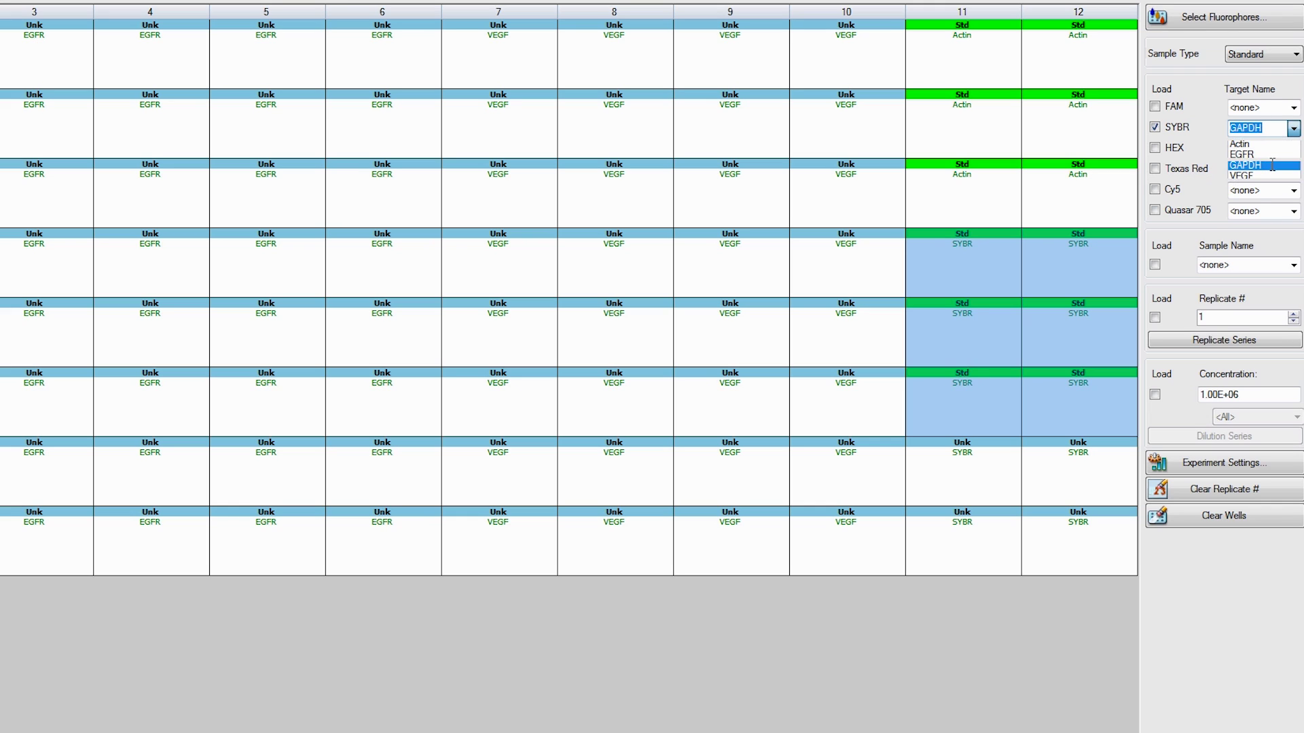
{"action": "left_click", "coordinate": [1272, 165]}
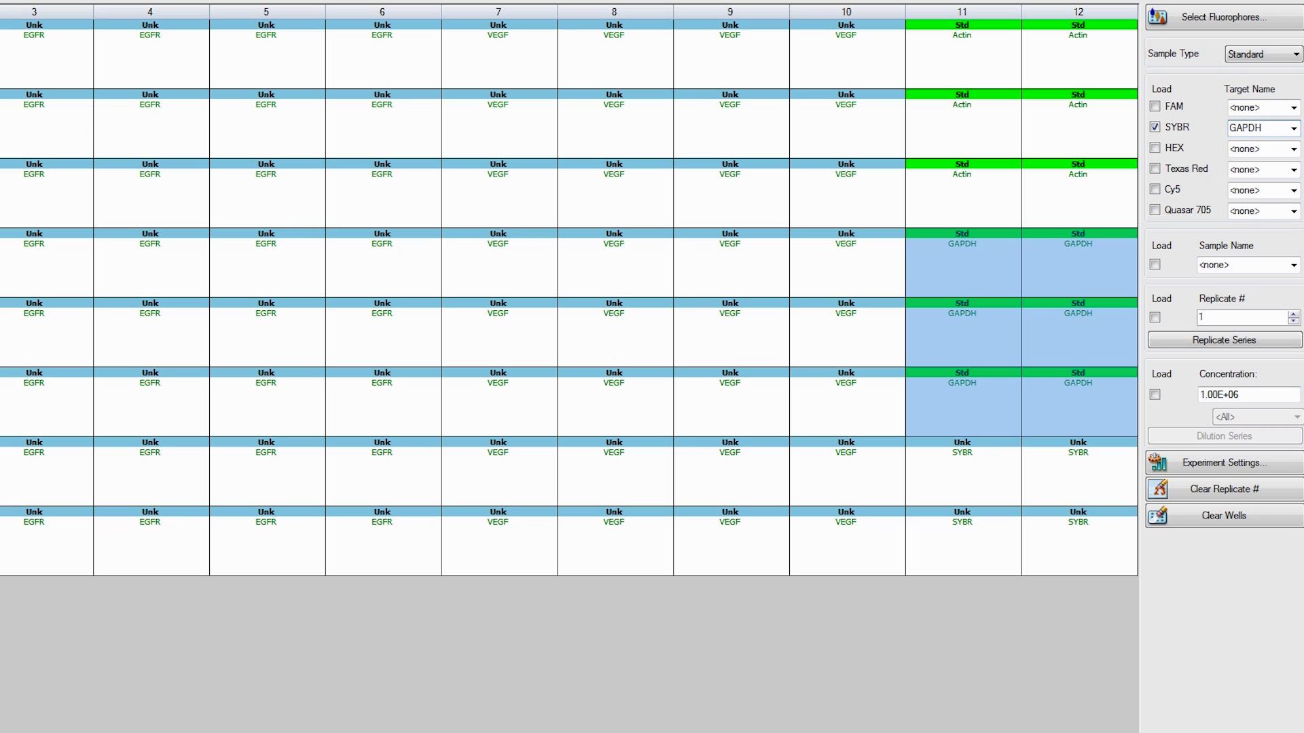
Mark Actin and GAPDH as reference genes in Experiment Settings
{"action": "left_click_drag", "start_coordinate": [1, 60], "coordinate": [1072, 557]}
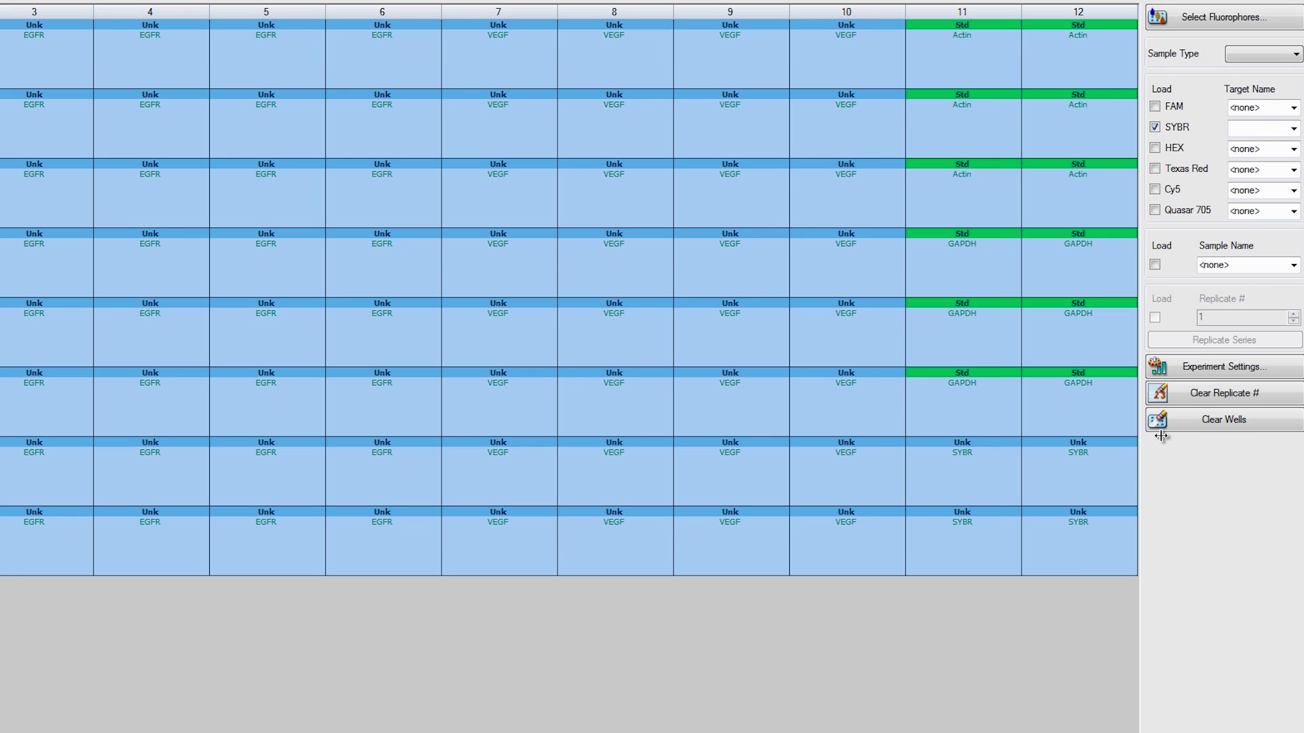
{"action": "left_click", "coordinate": [1236, 371]}
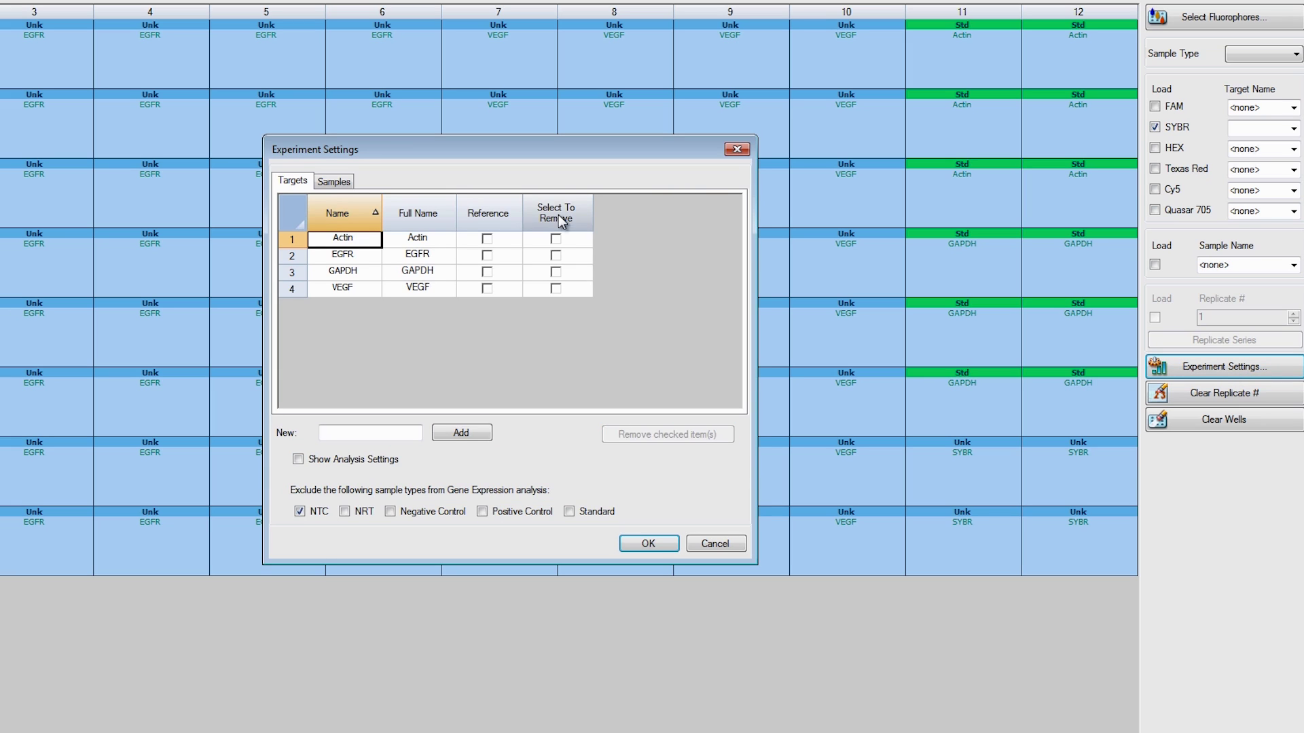
{"action": "left_click", "coordinate": [487, 239]}
{"action": "left_click", "coordinate": [487, 272]}
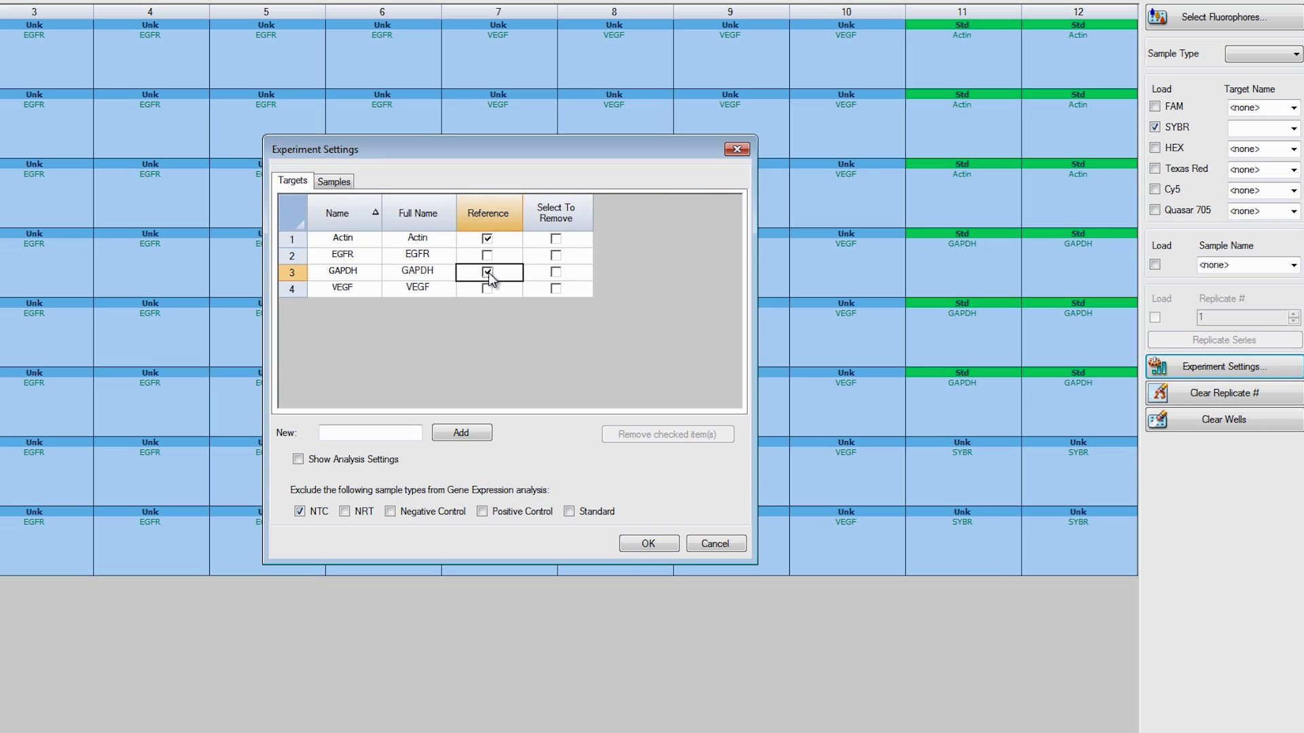
{"action": "left_click", "coordinate": [649, 544]}
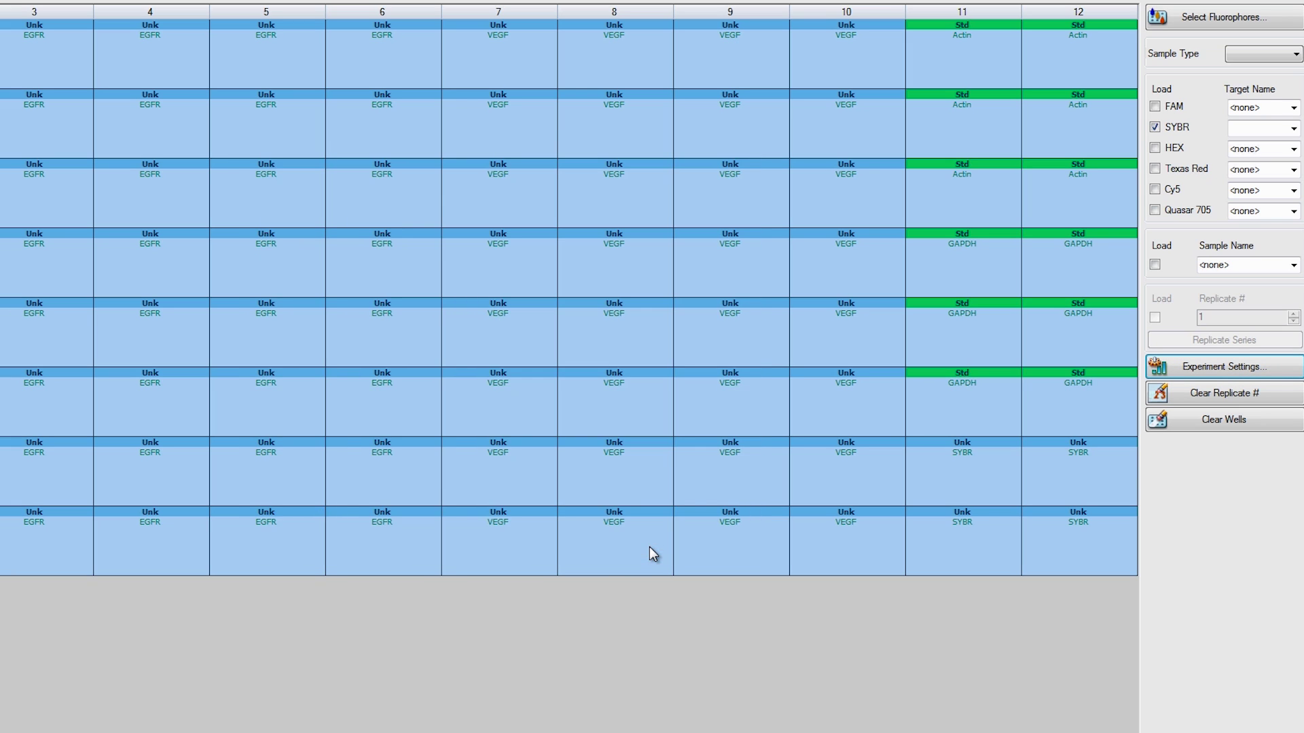
{"action": "left_click", "coordinate": [927, 479]}
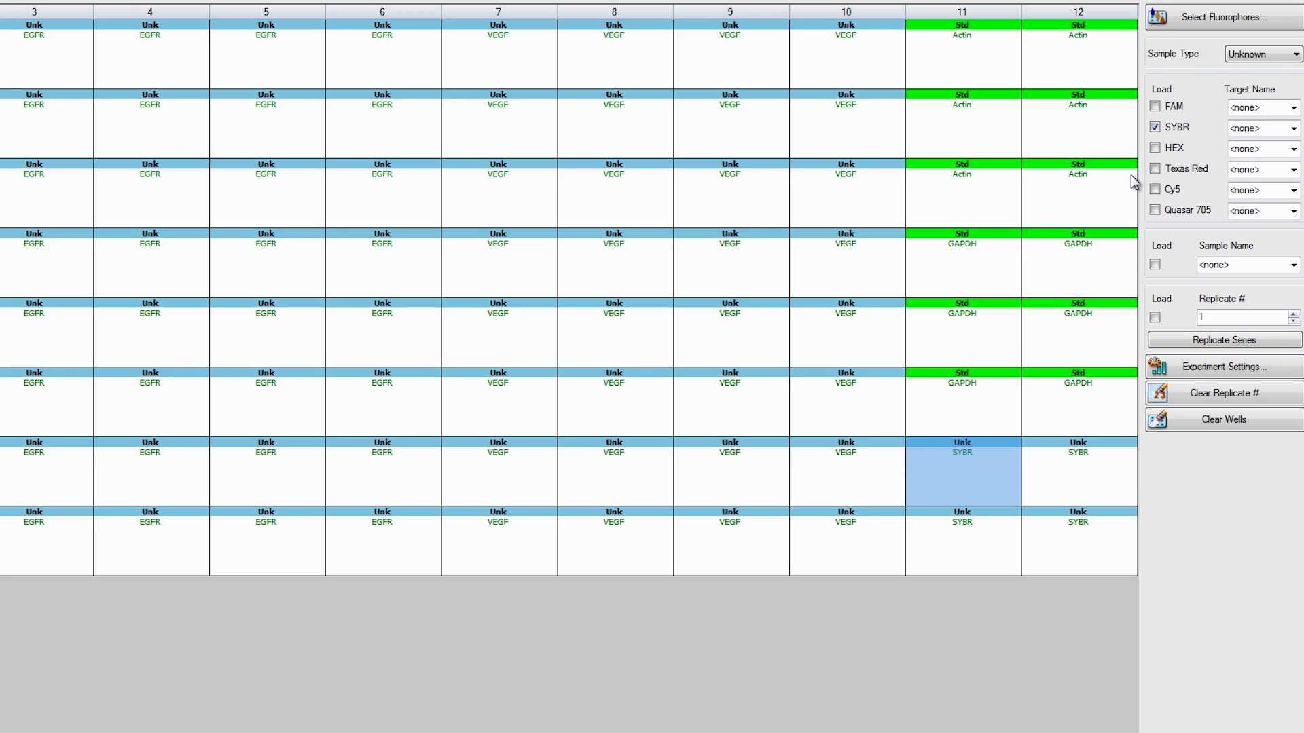
Set G11 to NTC, G12 to Positive Control, H11 to Negative Control and H12 to NRT
{"action": "left_click", "coordinate": [1278, 56]}
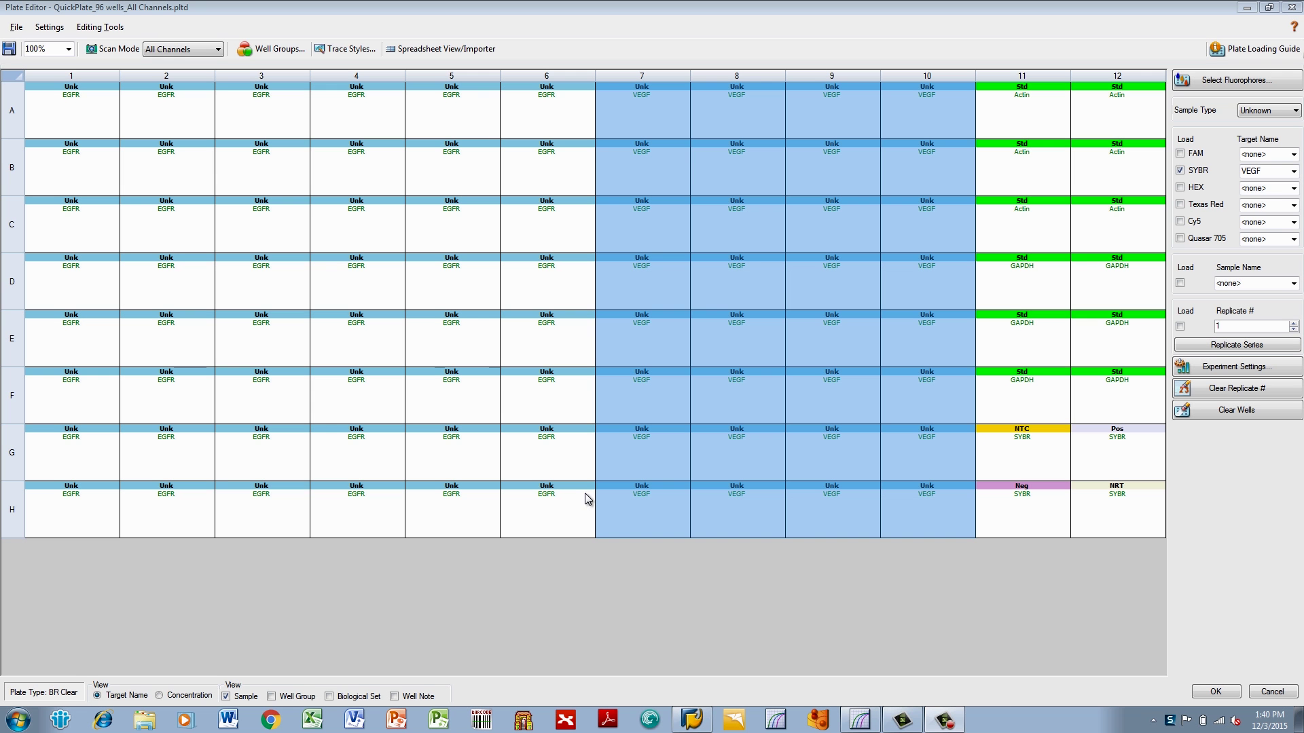
{"action": "left_click", "coordinate": [588, 499]}
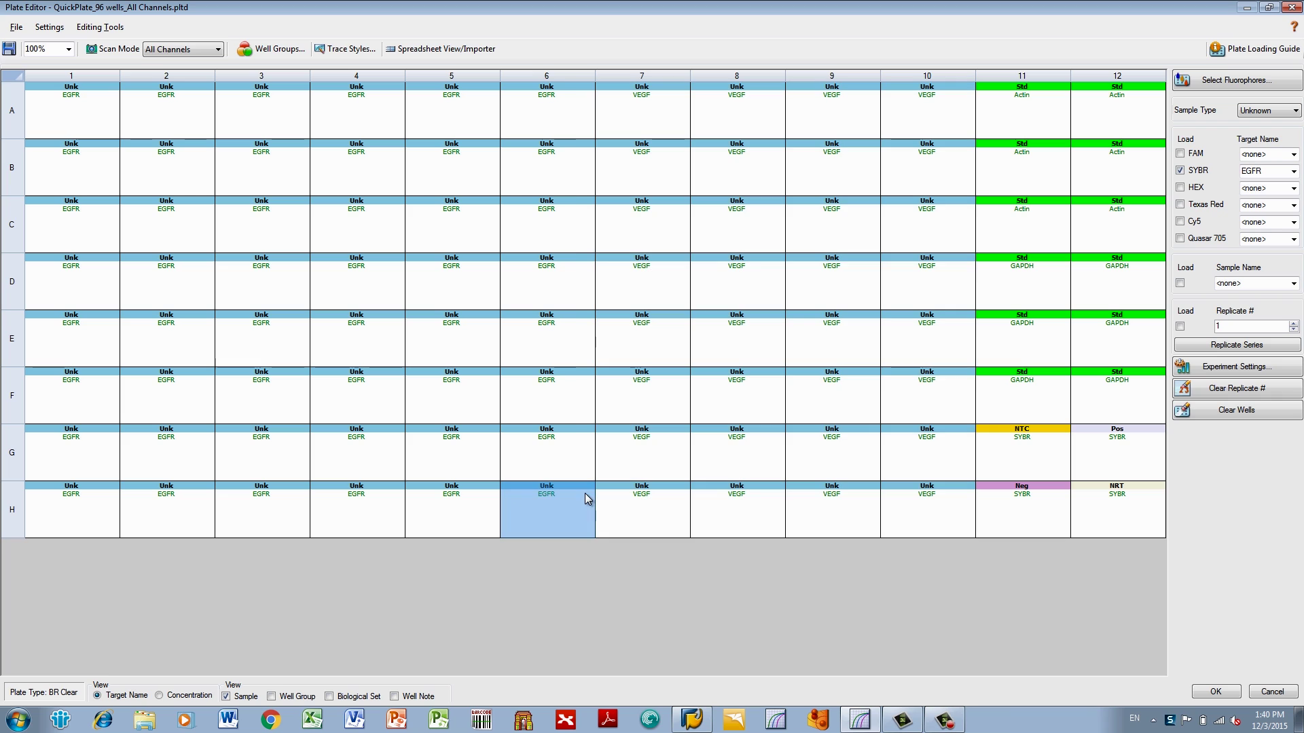
Name unknown wells A1–D10 'Treated'
{"action": "left_click_drag", "start_coordinate": [82, 106], "coordinate": [369, 250]}
{"action": "left_click_drag", "start_coordinate": [522, 280], "coordinate": [934, 300]}
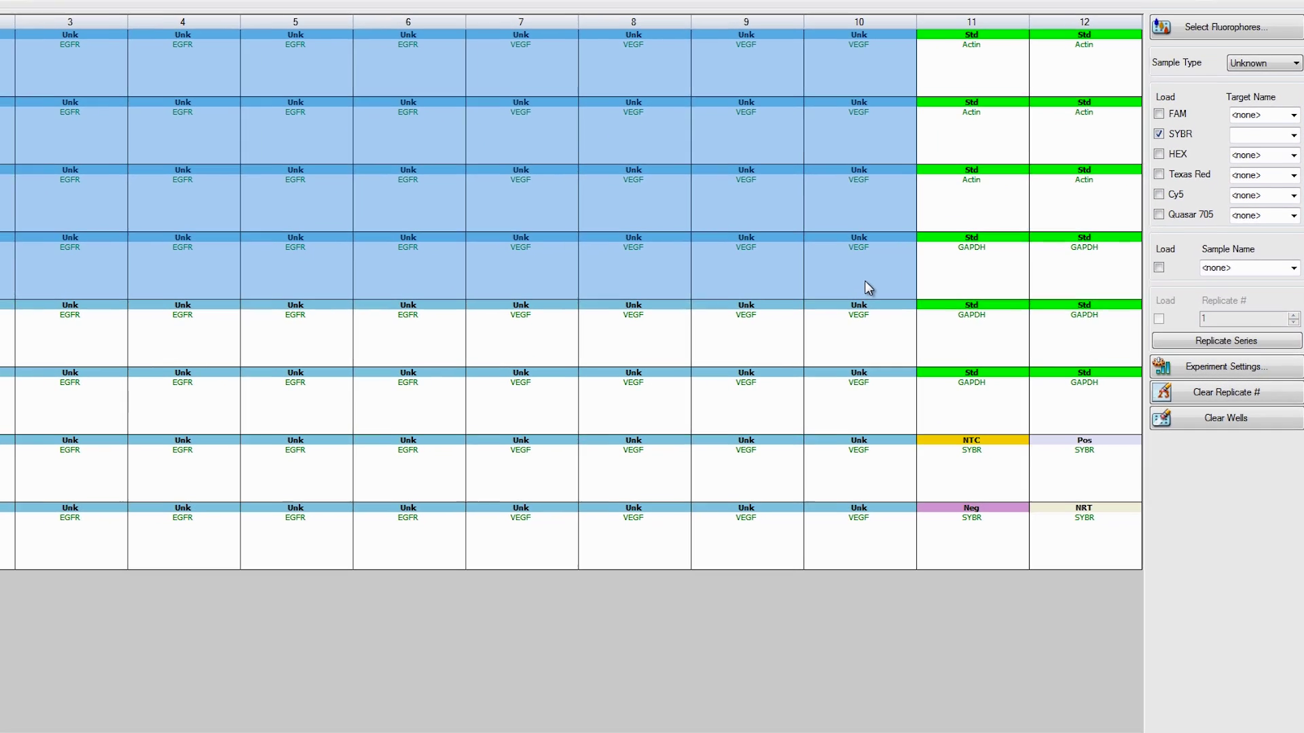
{"action": "left_click", "coordinate": [1218, 268]}
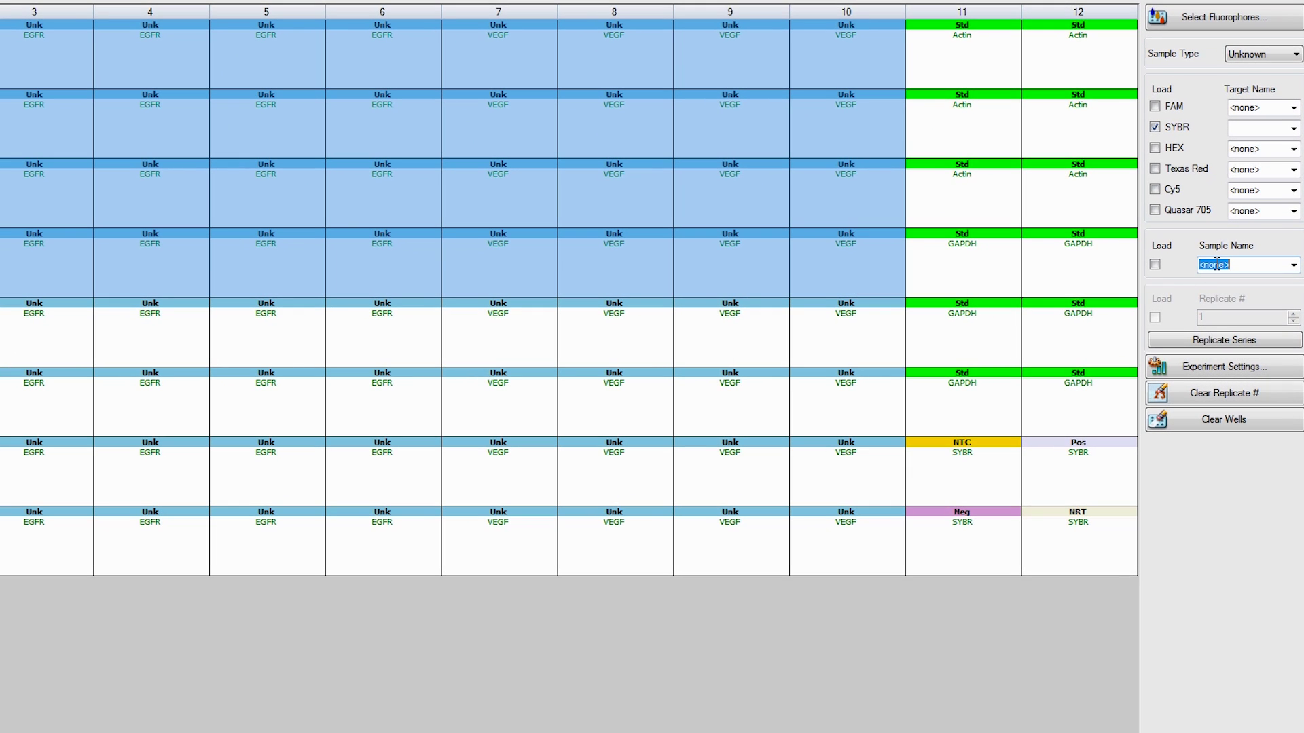
{"action": "type", "text": "Treated"}
{"action": "key", "text": "Return"}
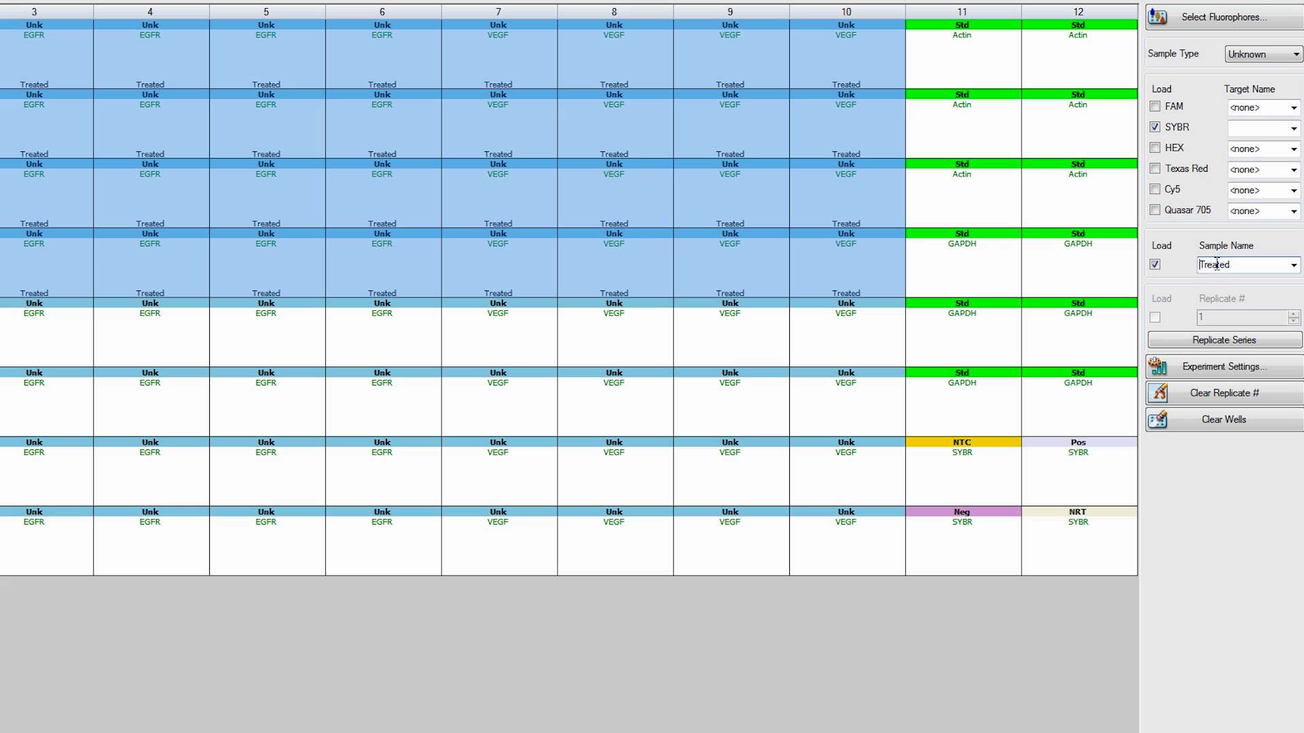
Name the unknown wells in rows E–H 'Untreated'
{"action": "left_click_drag", "start_coordinate": [41, 332], "coordinate": [827, 547]}
{"action": "left_click", "coordinate": [1243, 266]}
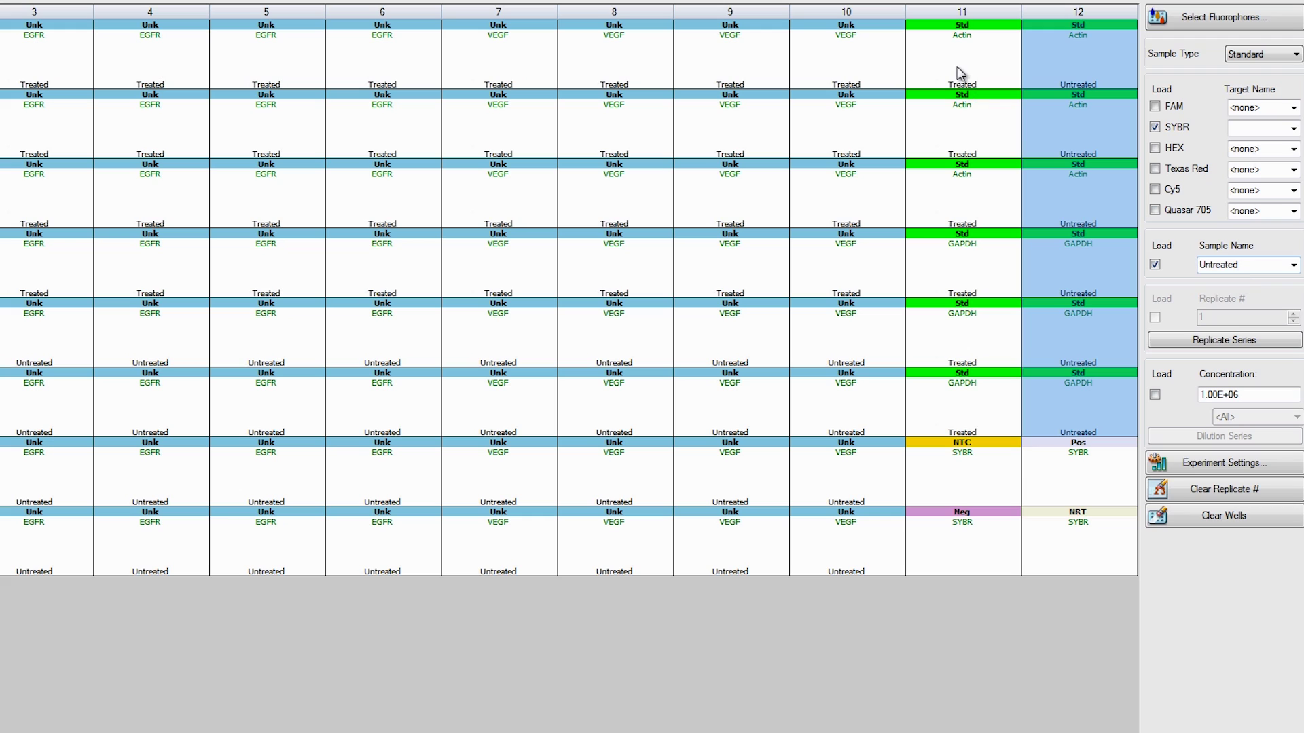
{"action": "left_click_drag", "start_coordinate": [960, 72], "coordinate": [1089, 412]}
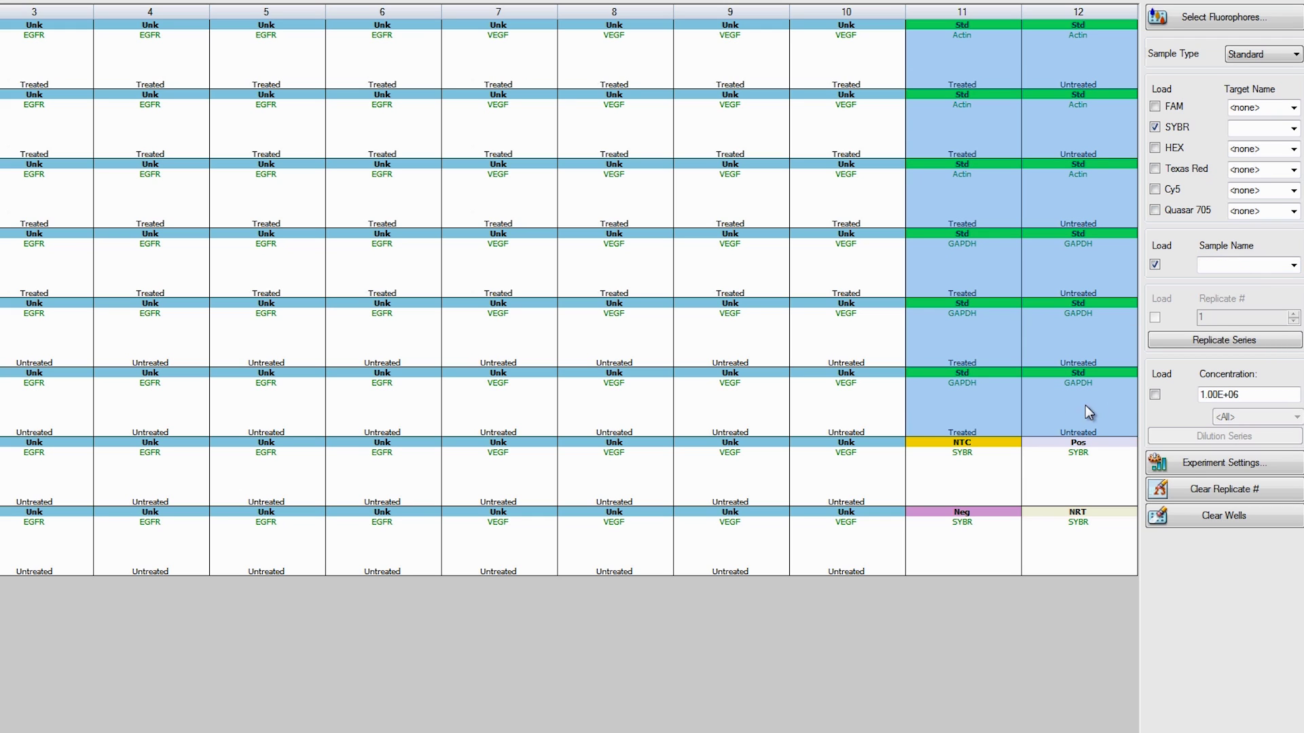
Load a 1.00E+06 concentration into the Actin and GAPDH standard wells A–F of columns 11–12
{"action": "left_click", "coordinate": [1155, 395]}
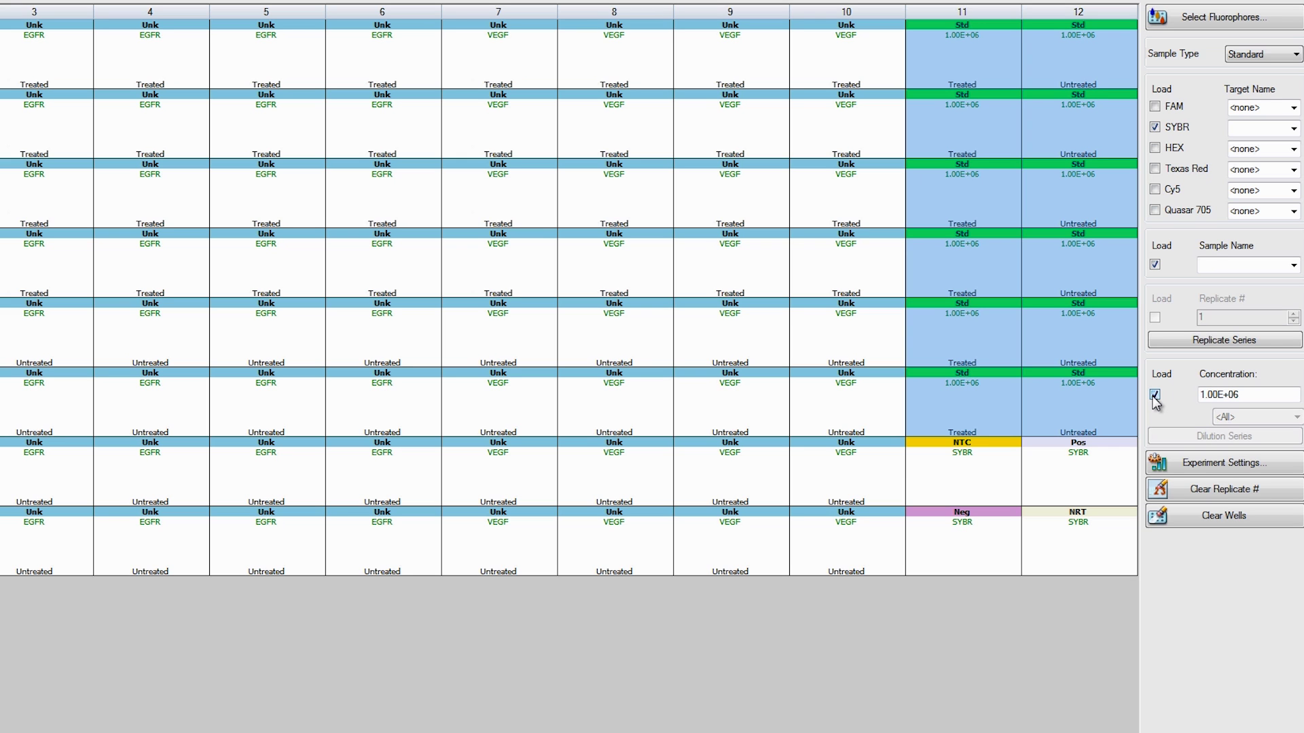